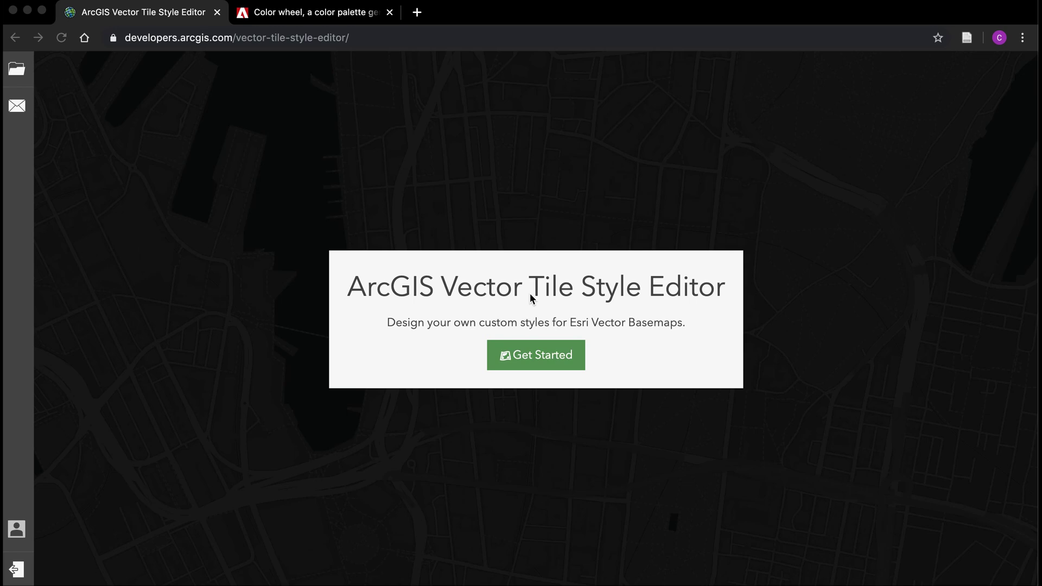
- Begin a new custom basemap style from the Vector Tile Style Editor landing page
{"action": "left_click", "coordinate": [541, 359]}
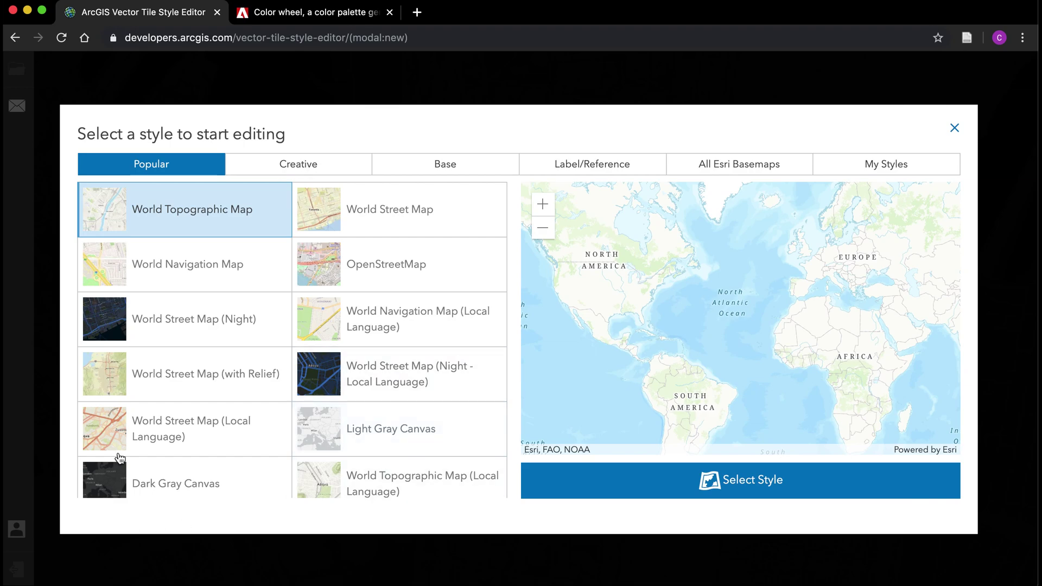
- Preview the World Street Map (Night) and Dark Gray Canvas popular styles
{"action": "scroll", "coordinate": [179, 391], "scroll_direction": "down", "scroll_amount": 3}
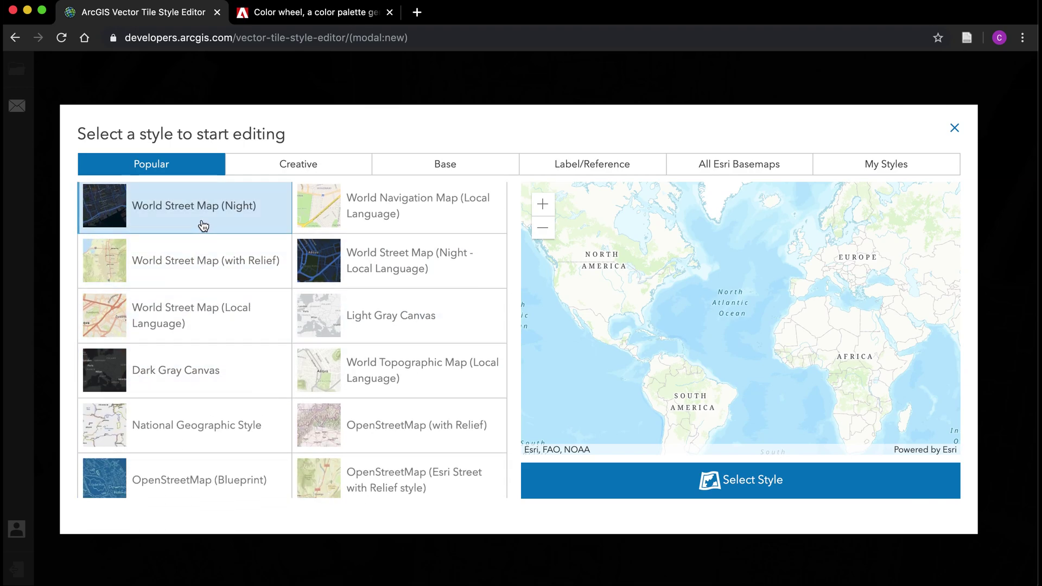
{"action": "left_click", "coordinate": [202, 224]}
{"action": "scroll", "coordinate": [203, 234], "scroll_direction": "up", "scroll_amount": 3}
{"action": "scroll", "coordinate": [220, 382], "scroll_direction": "down", "scroll_amount": 3}
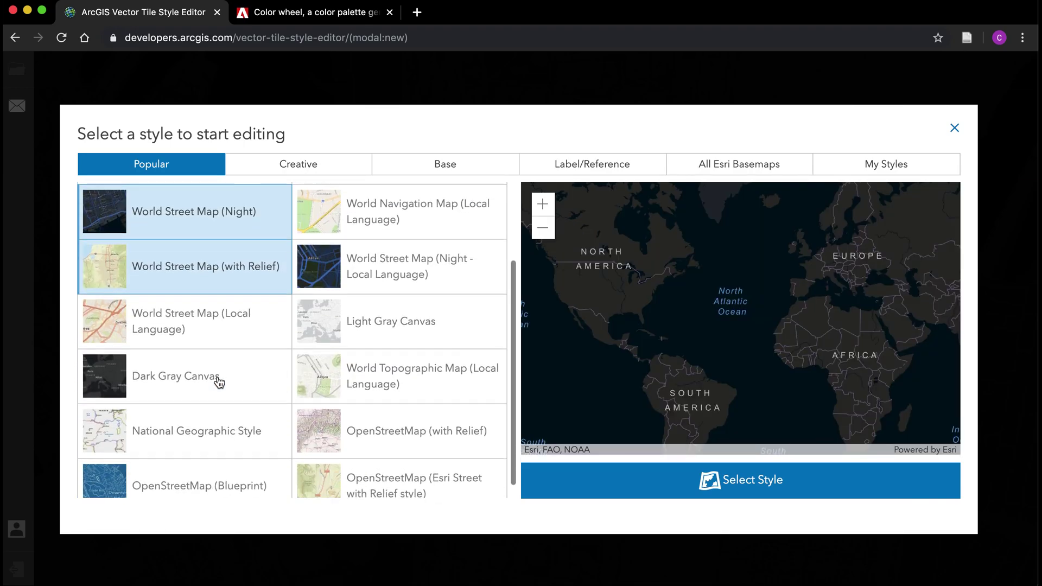
{"action": "left_click", "coordinate": [217, 378]}
- Preview National Geographic, OpenStreetMap (with Relief) and World Topographic (Local Language), then list Creative styles
{"action": "scroll", "coordinate": [217, 377], "scroll_direction": "down", "scroll_amount": 1}
{"action": "left_click", "coordinate": [197, 414]}
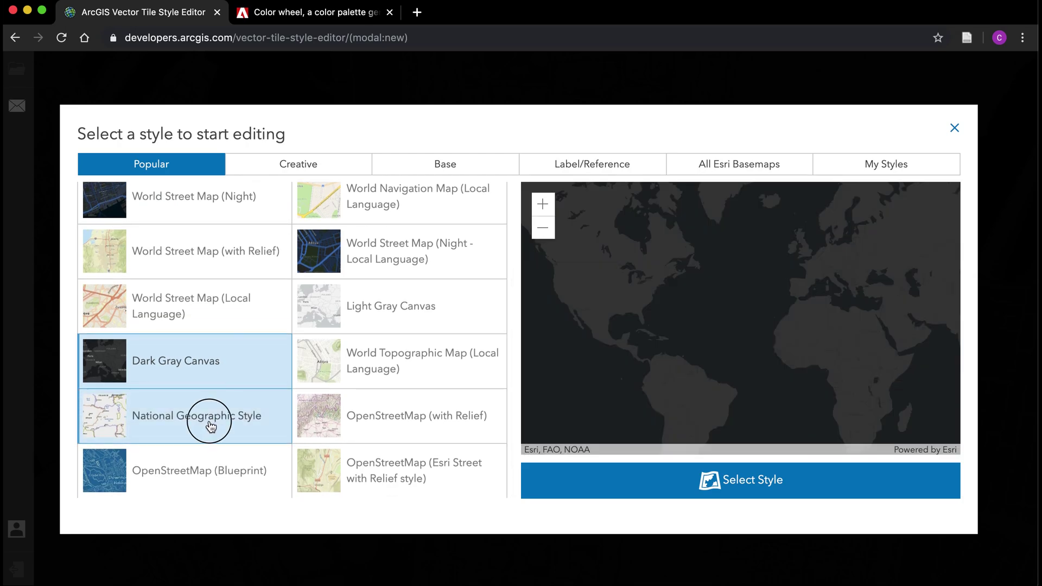
{"action": "left_click", "coordinate": [404, 425]}
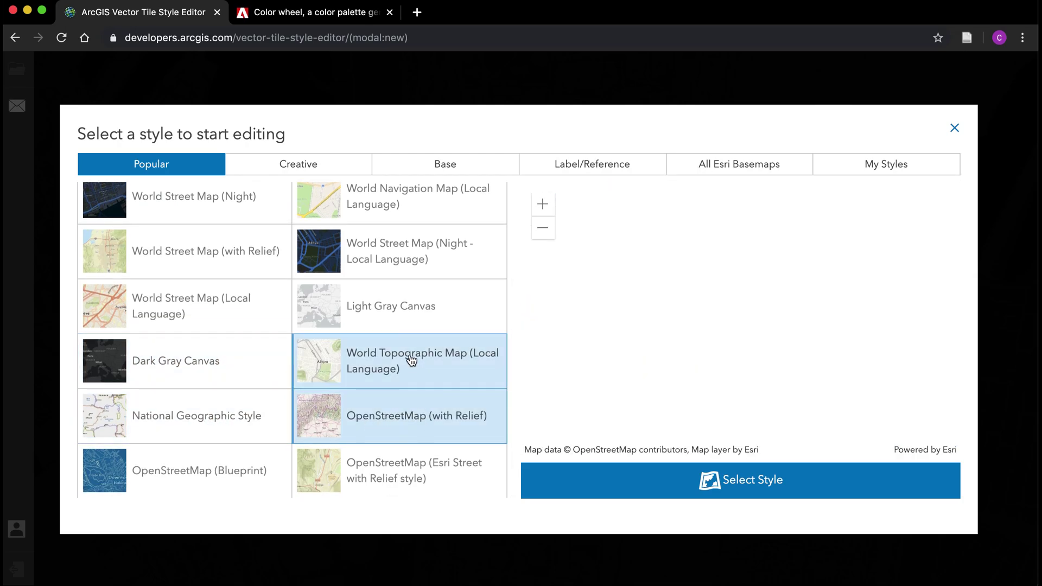
{"action": "left_click", "coordinate": [412, 362]}
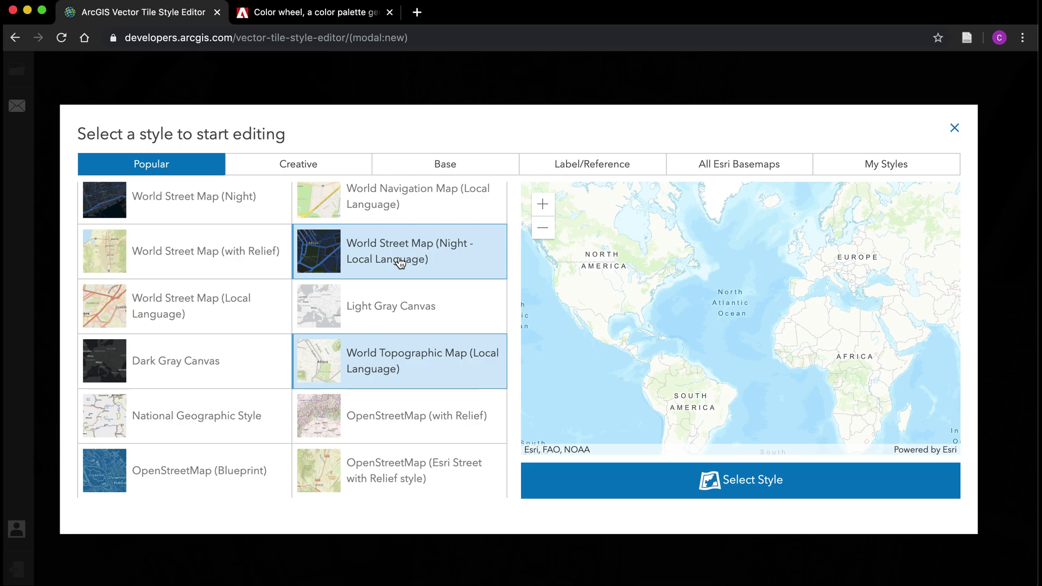
{"action": "left_click", "coordinate": [315, 169]}
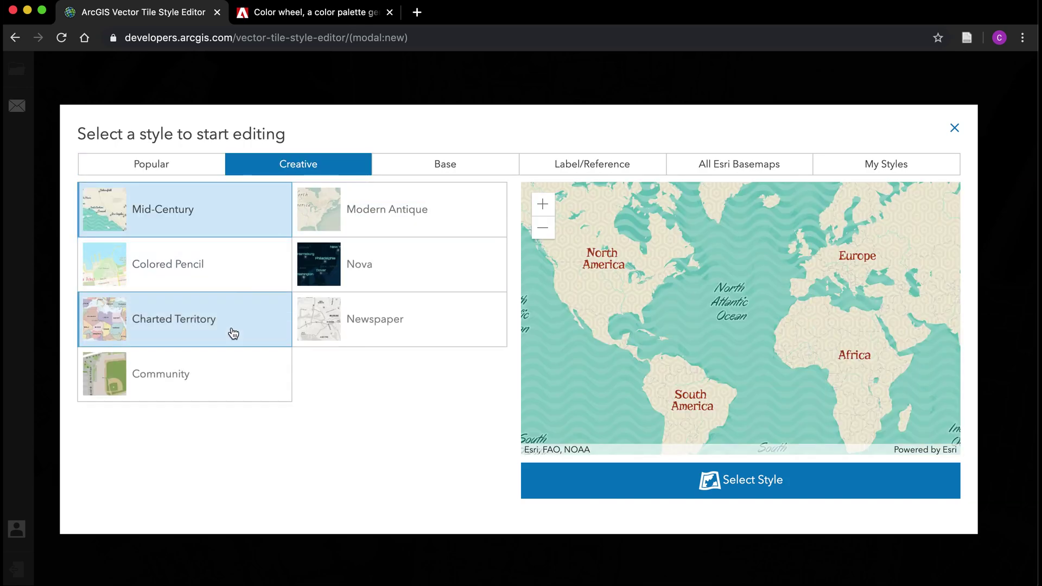
- Compare Newspaper, Modern Antique and Mid-Century, then pick Modern Antique as the starting style
{"action": "left_click", "coordinate": [377, 331]}
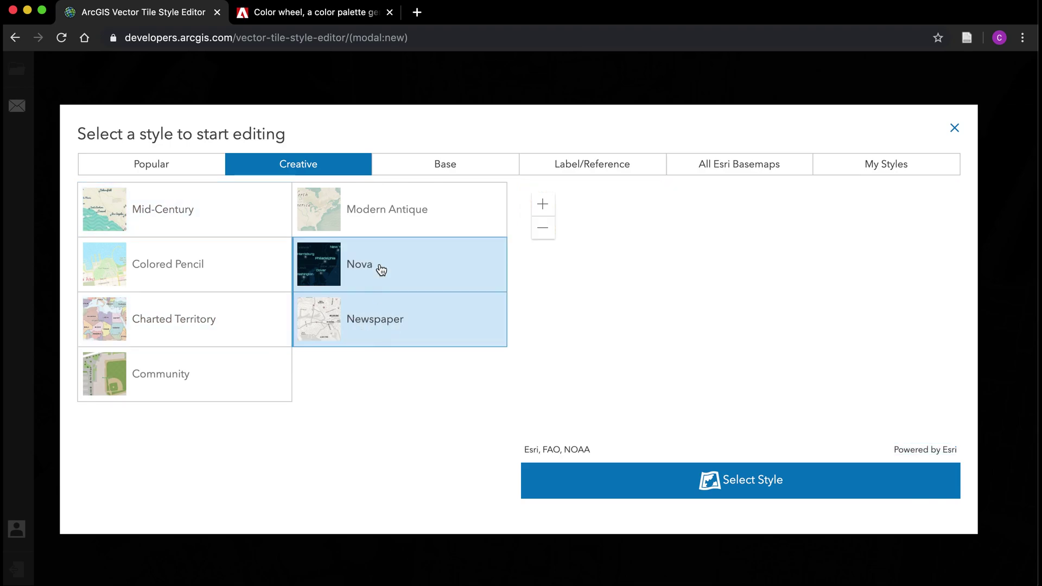
{"action": "left_click", "coordinate": [381, 225]}
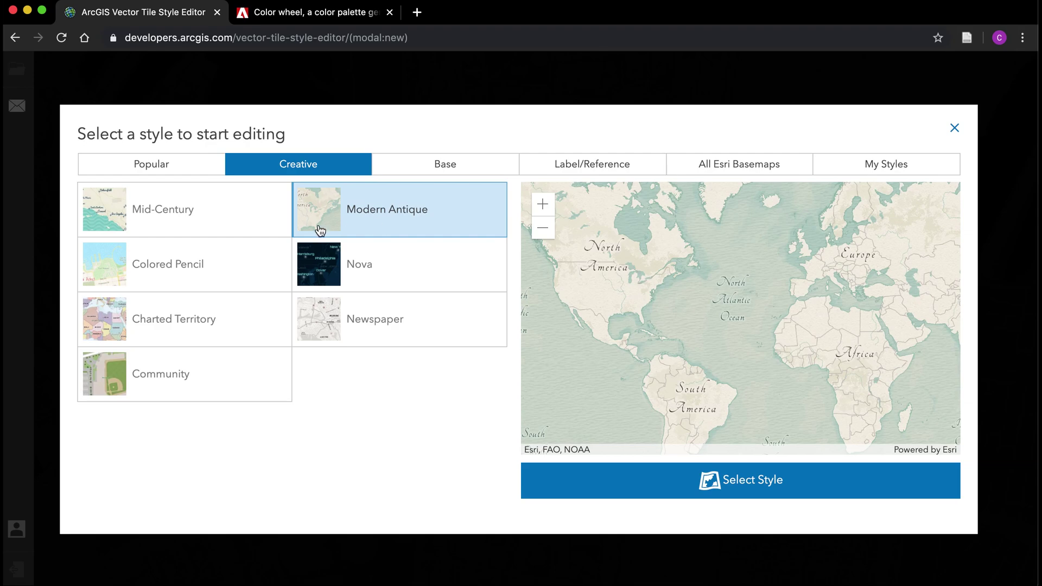
{"action": "left_click", "coordinate": [223, 230]}
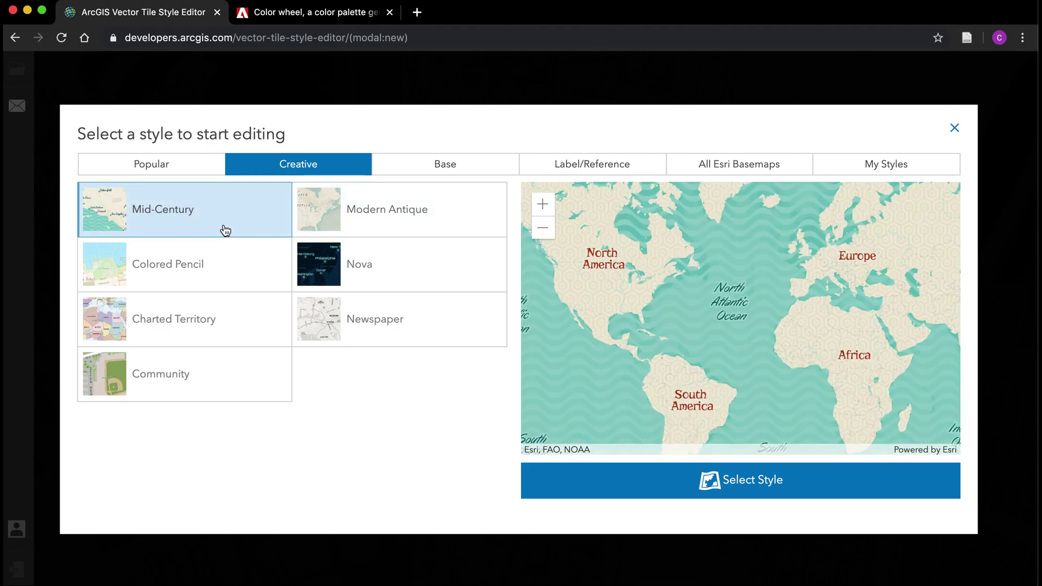
{"action": "left_click", "coordinate": [383, 227]}
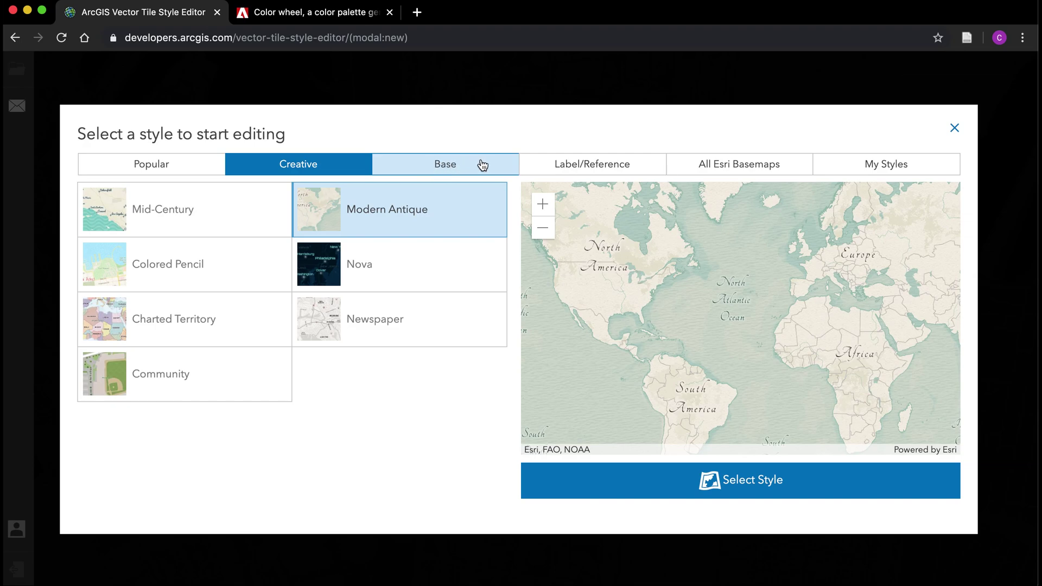
- Open the Modern Antique style in Quick Edit and bring up Adobe Color
{"action": "left_click", "coordinate": [758, 483]}
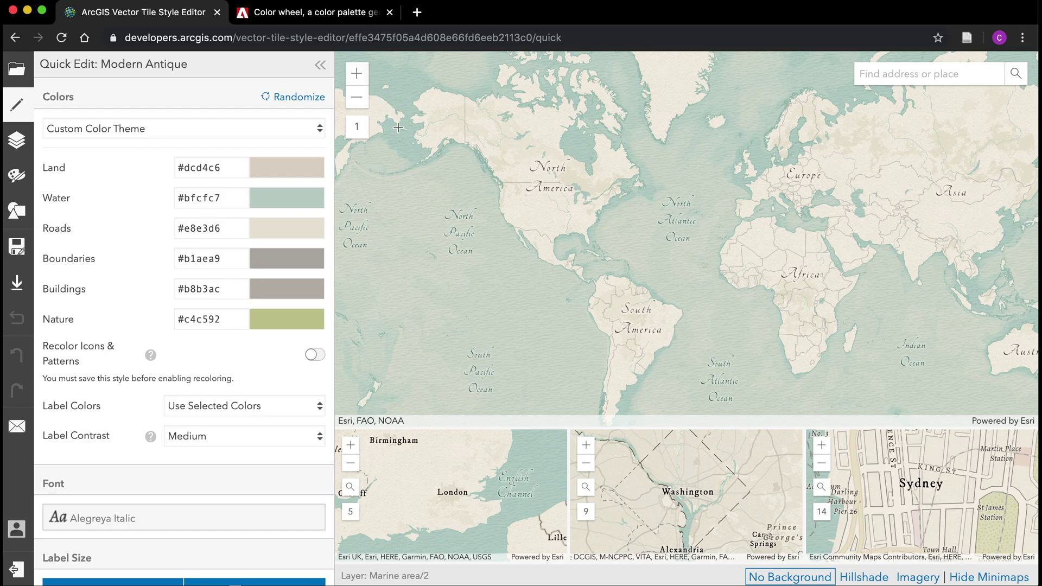
{"action": "left_click", "coordinate": [326, 12]}
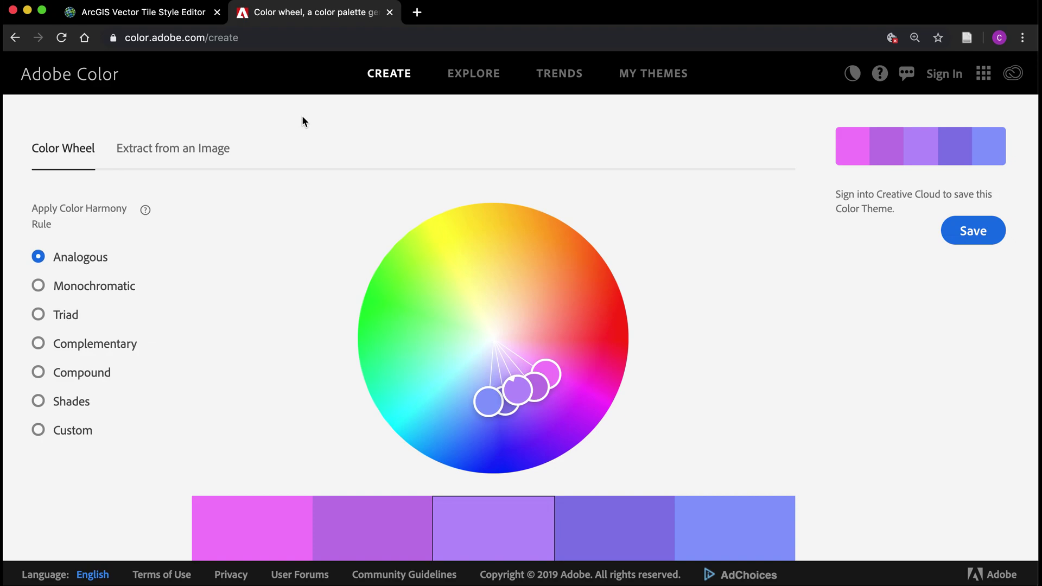
- Open Adobe Color's color trends page and browse it
{"action": "left_click", "coordinate": [566, 76]}
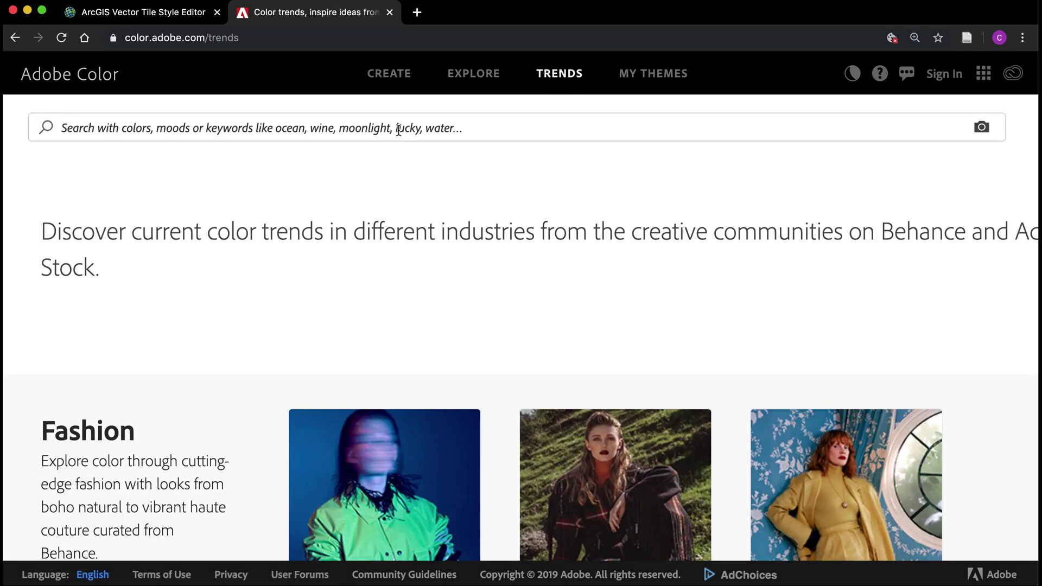
{"action": "left_click", "coordinate": [398, 130]}
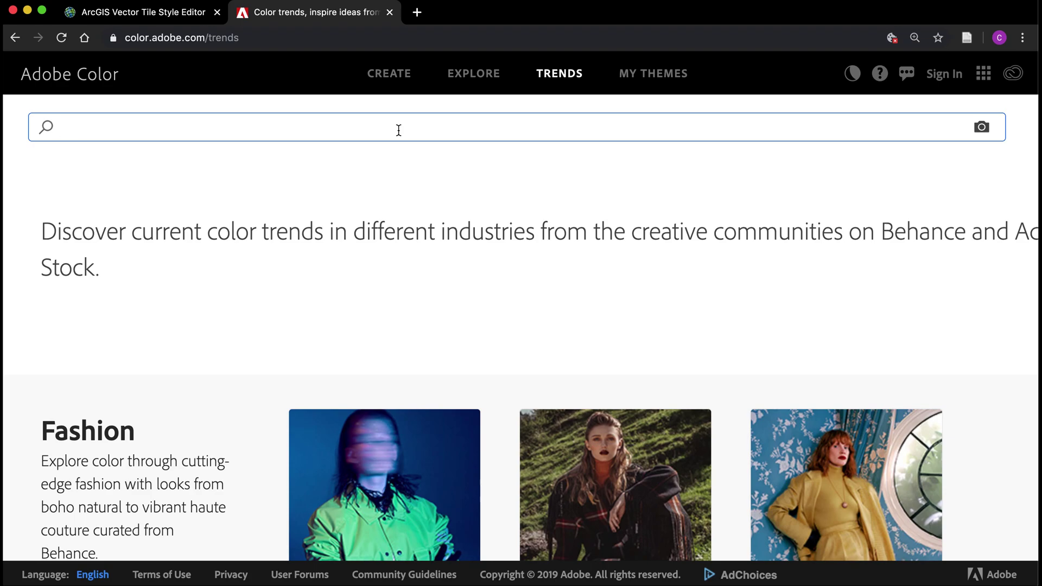
{"action": "scroll", "coordinate": [291, 260], "scroll_direction": "down", "scroll_amount": 6}
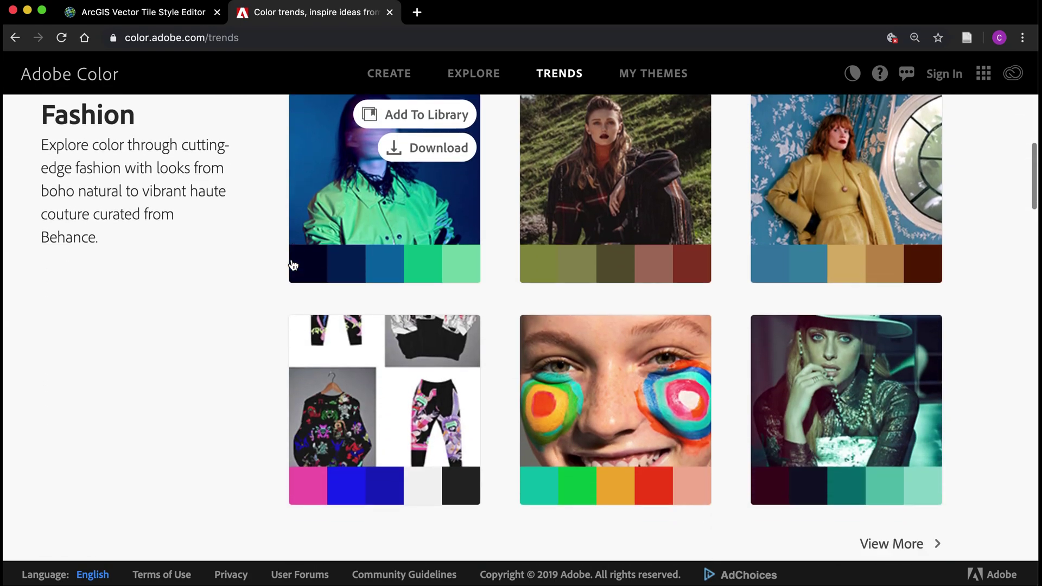
{"action": "scroll", "coordinate": [293, 265], "scroll_direction": "down", "scroll_amount": 12}
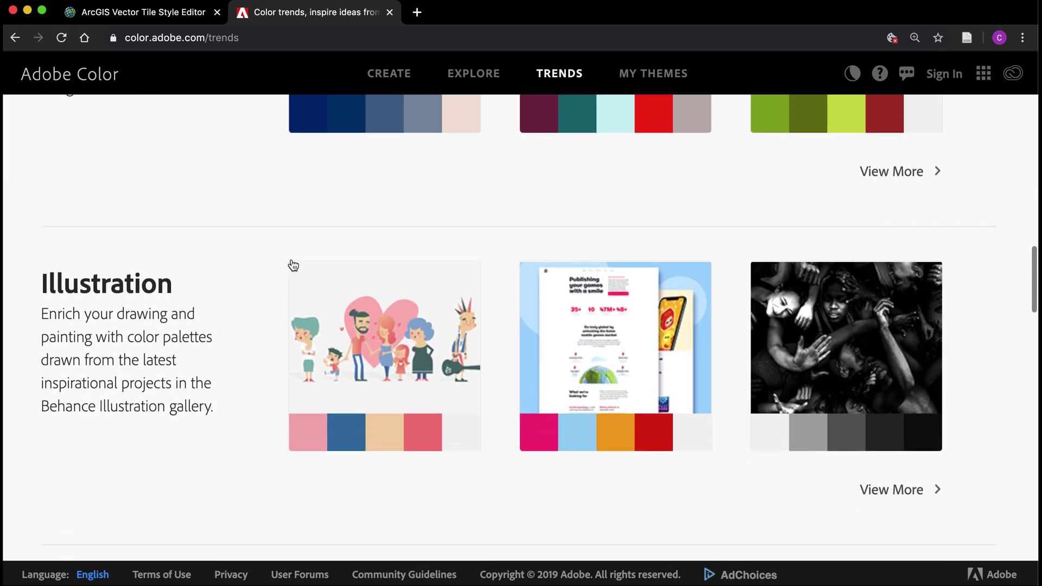
{"action": "scroll", "coordinate": [291, 264], "scroll_direction": "up", "scroll_amount": 20}
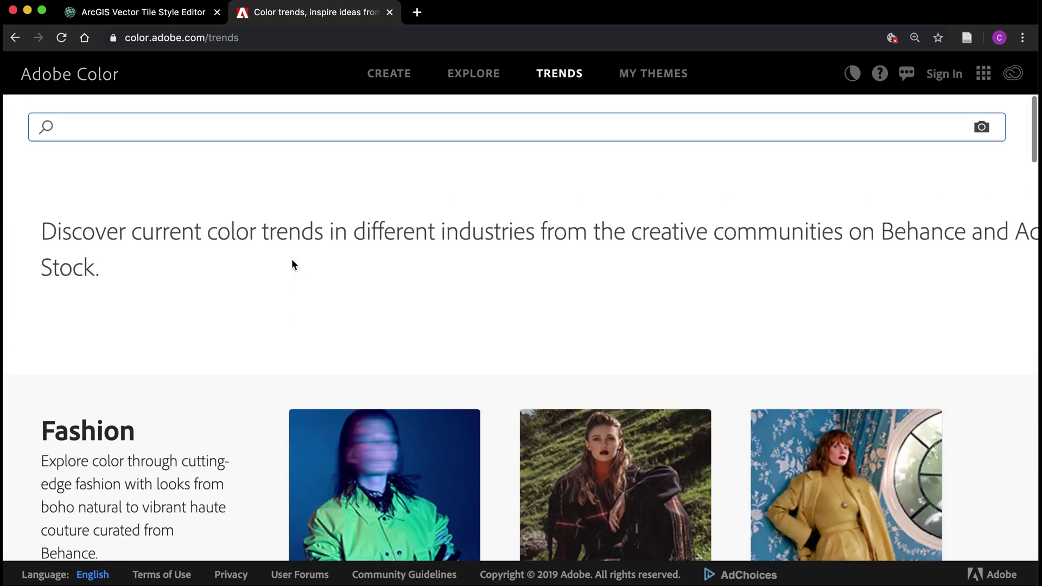
- Search Adobe Color for 'pirates' palettes and scroll through the results
{"action": "type", "text": "pirat"}
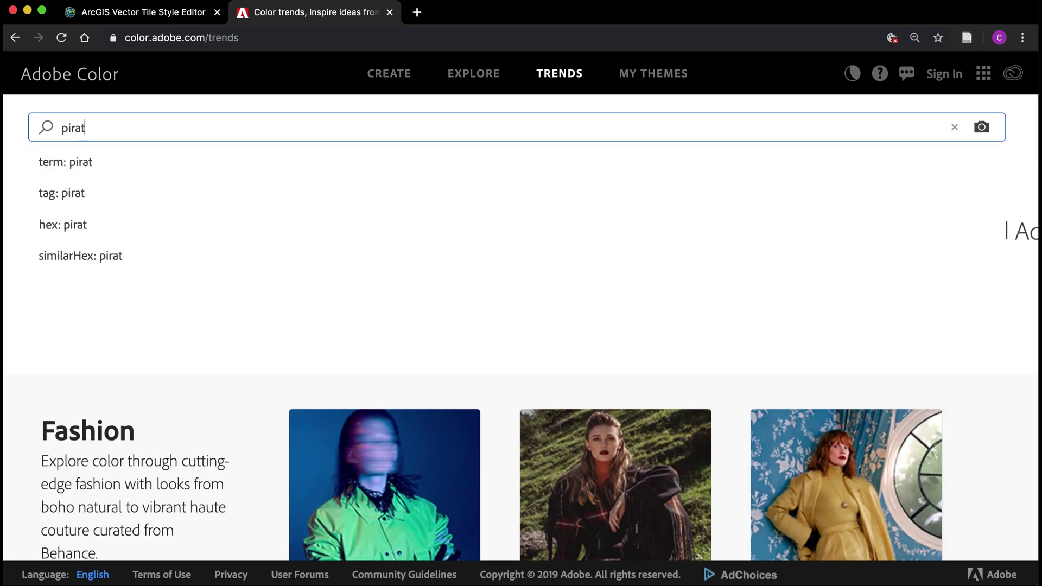
{"action": "type", "text": "es"}
{"action": "key", "text": "Return"}
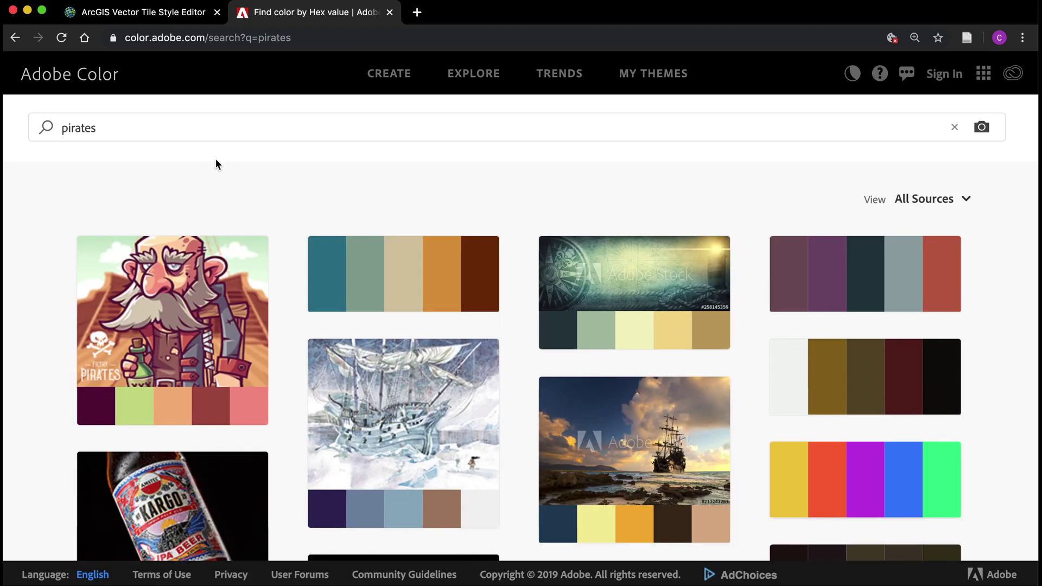
{"action": "mouse_move", "coordinate": [133, 311]}
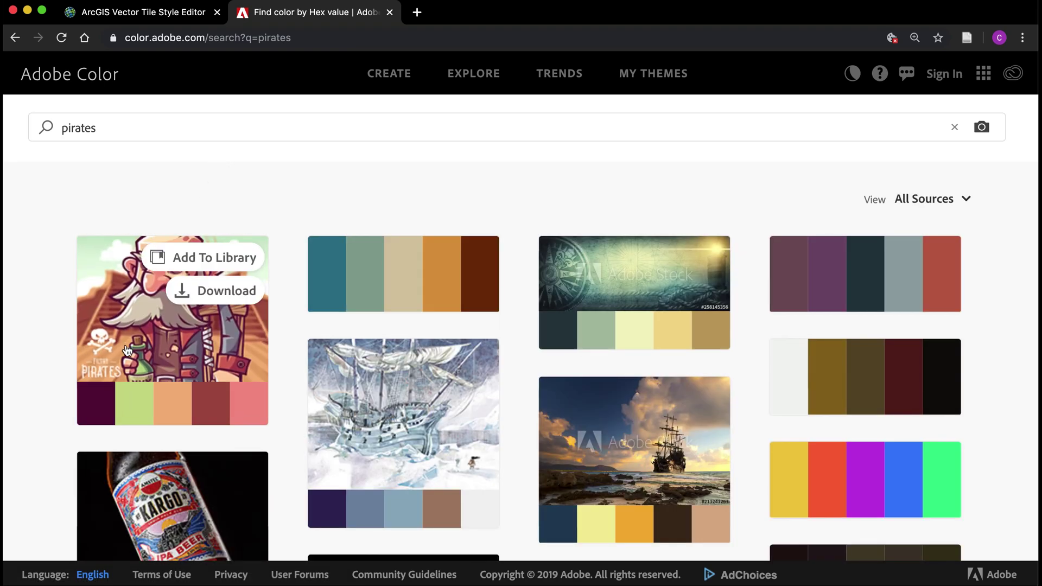
{"action": "scroll", "coordinate": [44, 319], "scroll_direction": "down", "scroll_amount": 3}
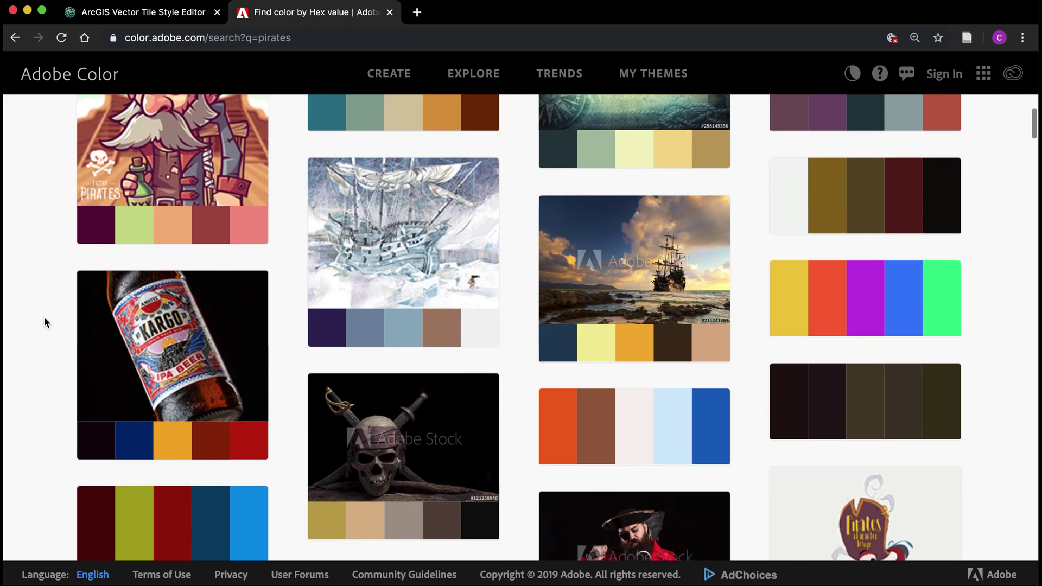
{"action": "scroll", "coordinate": [44, 317], "scroll_direction": "down", "scroll_amount": 4}
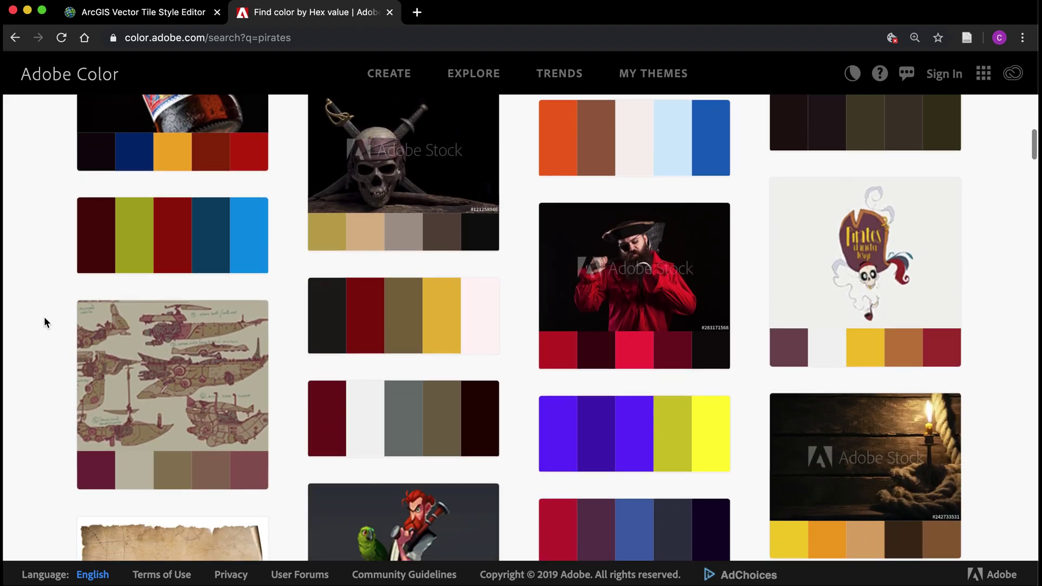
{"action": "scroll", "coordinate": [44, 317], "scroll_direction": "down", "scroll_amount": 4}
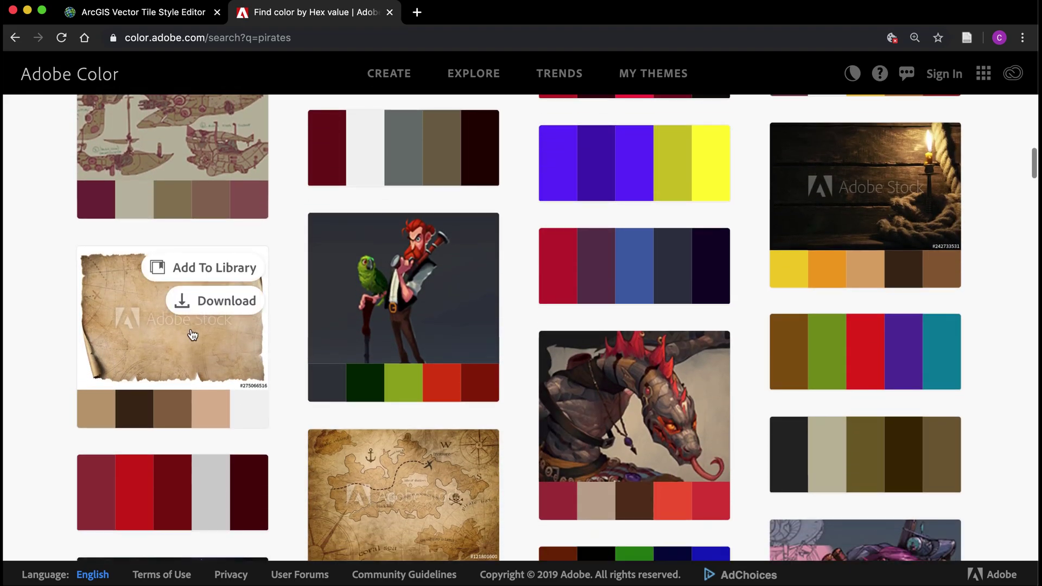
{"action": "scroll", "coordinate": [430, 419], "scroll_direction": "down", "scroll_amount": 2}
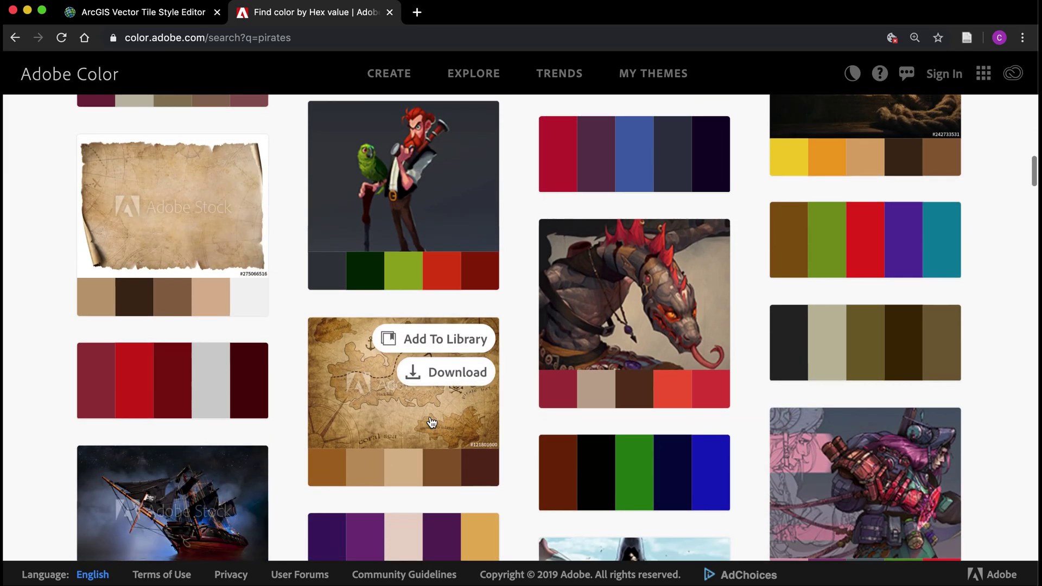
{"action": "scroll", "coordinate": [431, 423], "scroll_direction": "down", "scroll_amount": 4}
{"action": "scroll", "coordinate": [431, 422], "scroll_direction": "down", "scroll_amount": 2}
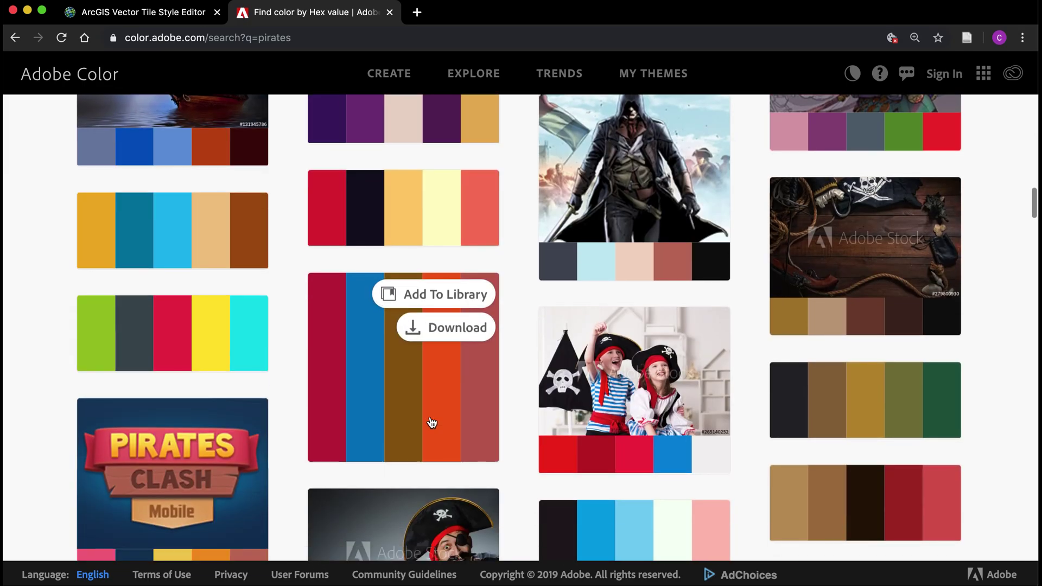
{"action": "scroll", "coordinate": [432, 422], "scroll_direction": "down", "scroll_amount": 2}
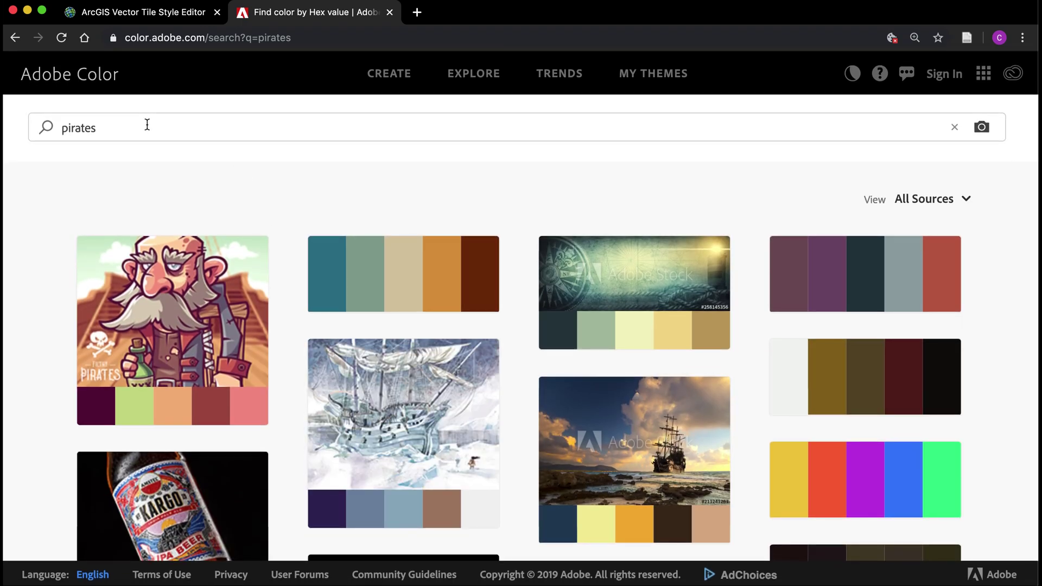
{"action": "left_click_drag", "start_coordinate": [144, 123], "coordinate": [34, 125]}
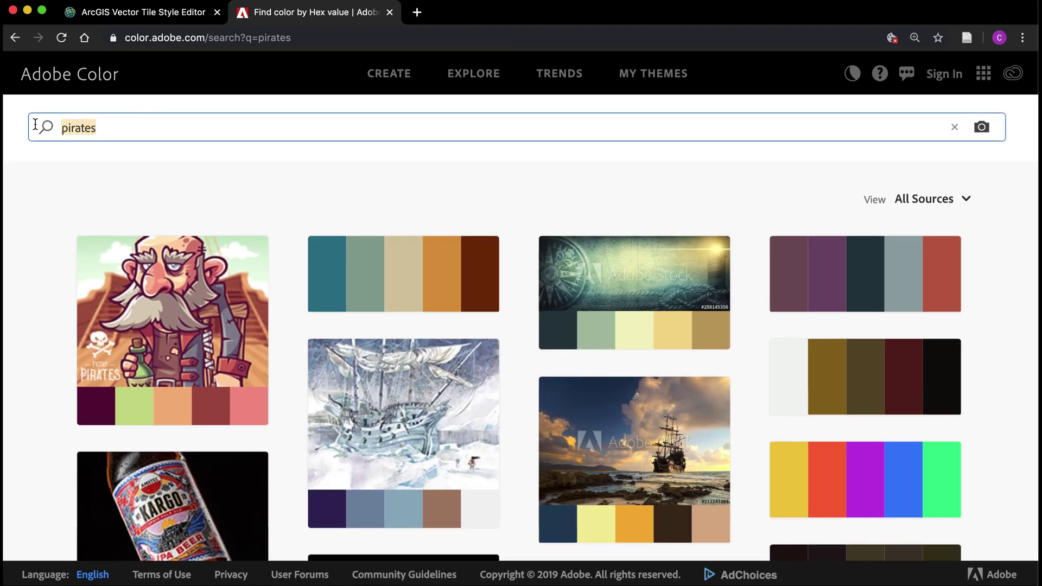
- Search for 'kraken' palettes, browse them, and open the yellow-and-brown Kraken theme
{"action": "type", "text": "kraken"}
{"action": "key", "text": "Return"}
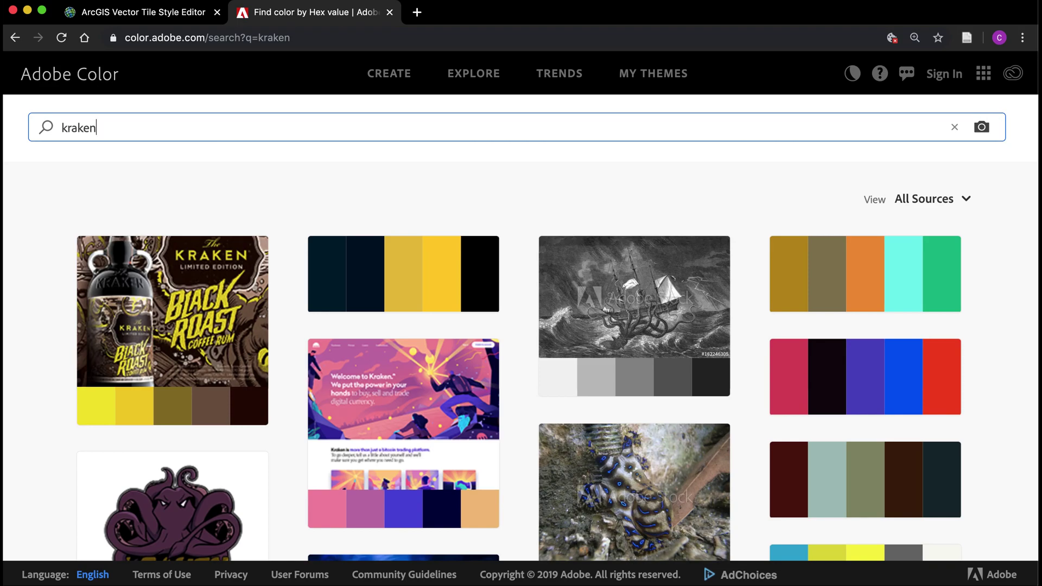
{"action": "scroll", "coordinate": [404, 372], "scroll_direction": "down", "scroll_amount": 5}
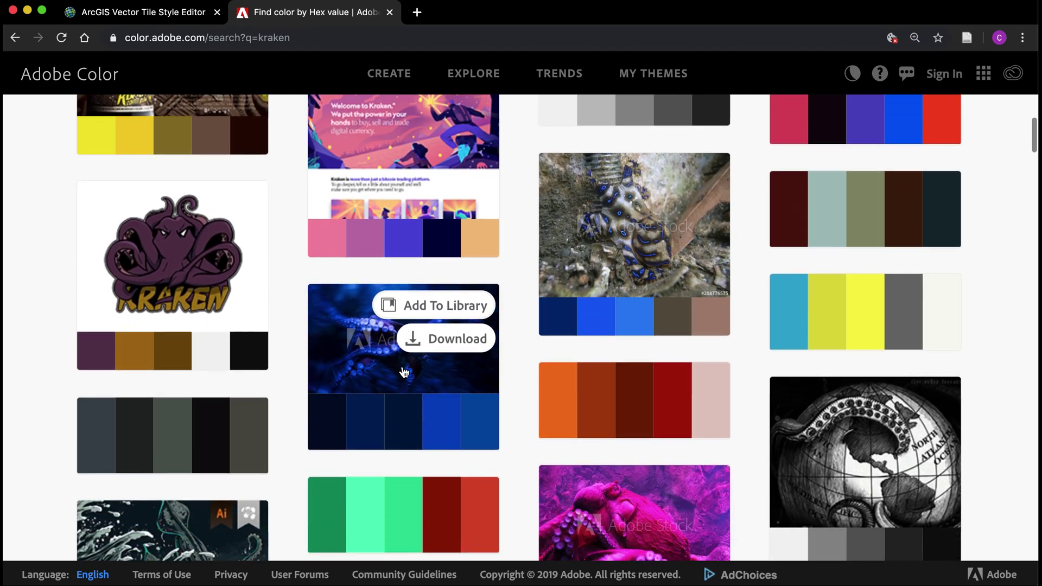
{"action": "scroll", "coordinate": [404, 372], "scroll_direction": "down", "scroll_amount": 3}
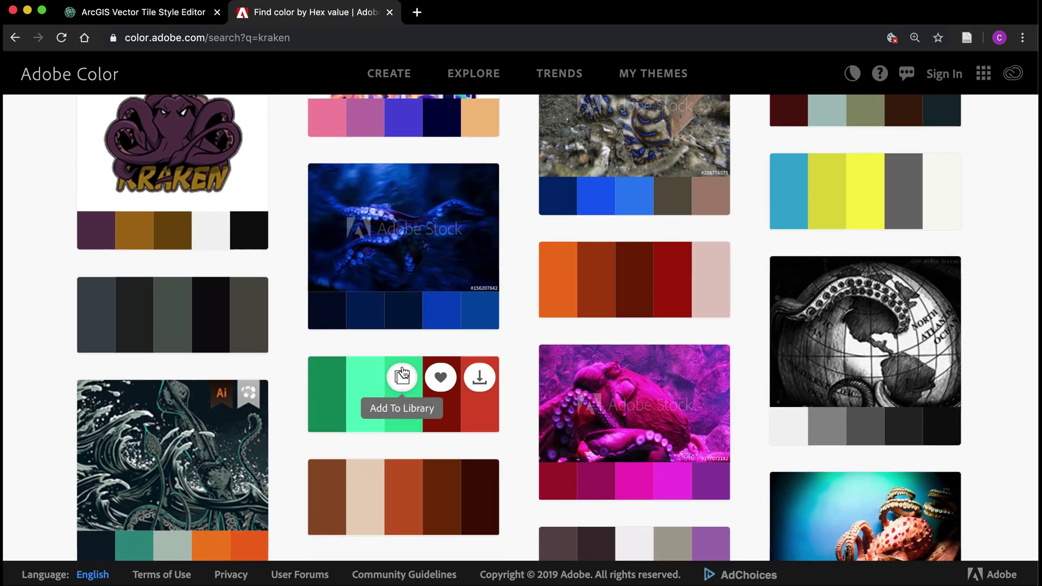
{"action": "scroll", "coordinate": [402, 375], "scroll_direction": "down", "scroll_amount": 2}
{"action": "scroll", "coordinate": [403, 369], "scroll_direction": "down", "scroll_amount": 4}
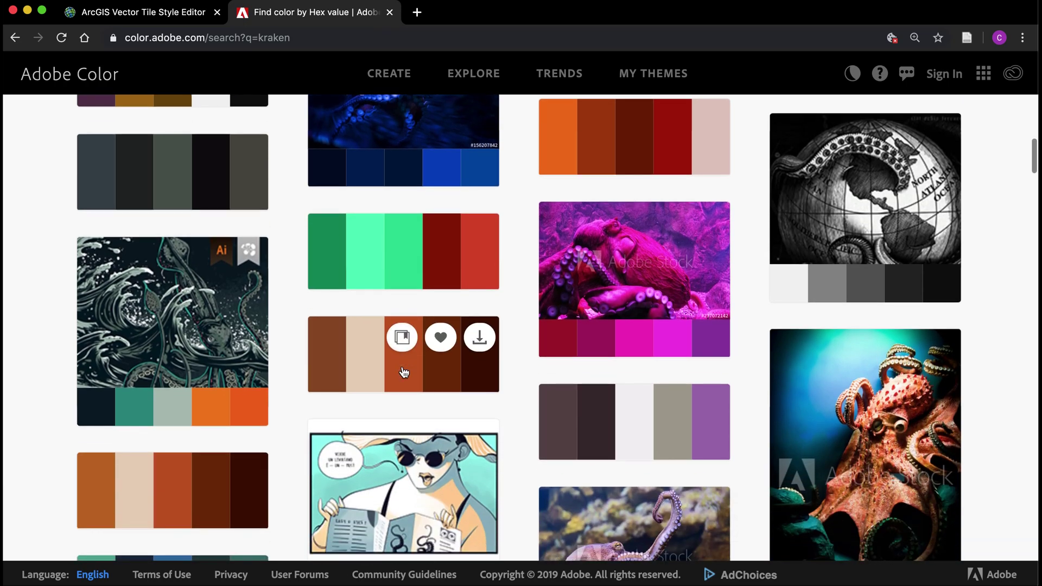
{"action": "scroll", "coordinate": [405, 372], "scroll_direction": "up", "scroll_amount": 15}
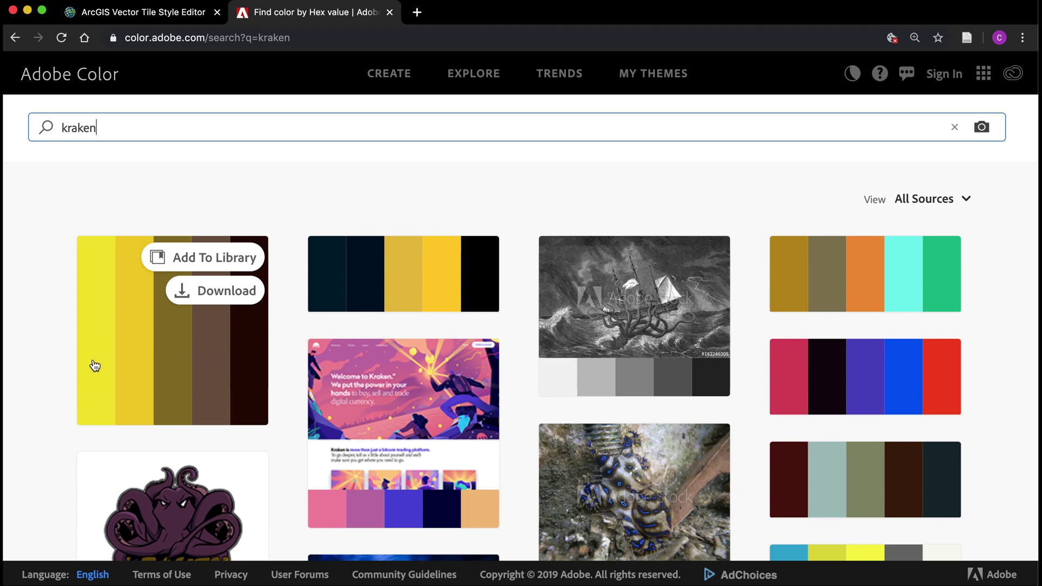
{"action": "mouse_move", "coordinate": [181, 391]}
{"action": "left_click", "coordinate": [183, 375]}
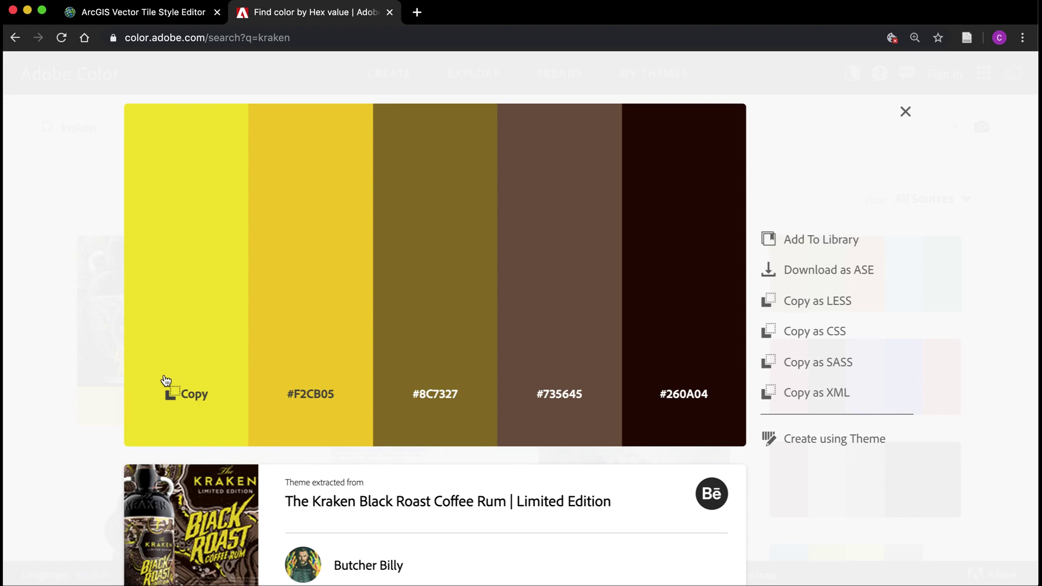
- Copy the Kraken theme's bright yellow #F2E205 and return to the style editor
{"action": "left_click", "coordinate": [167, 380]}
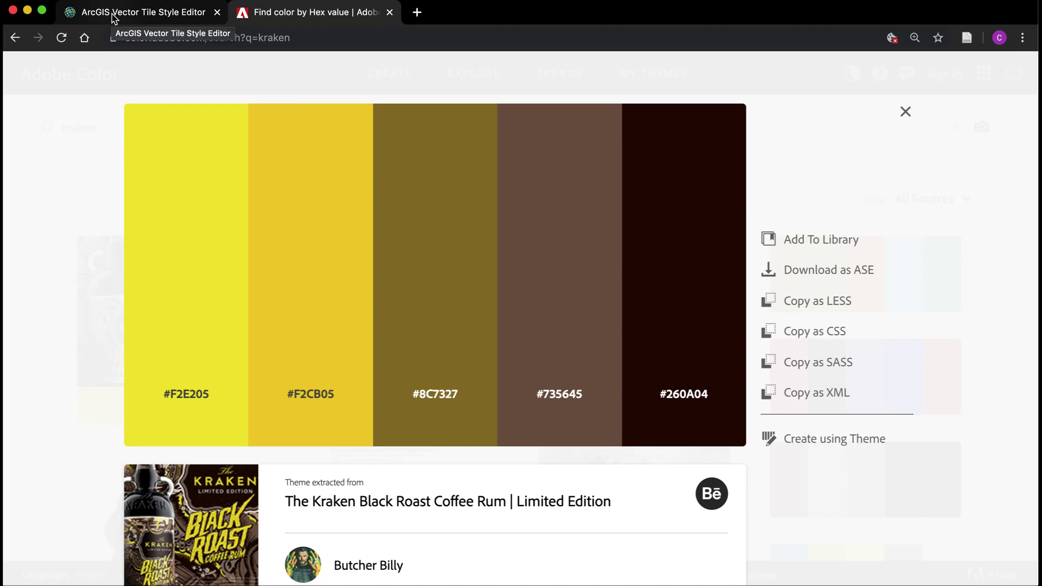
{"action": "left_click", "coordinate": [135, 16]}
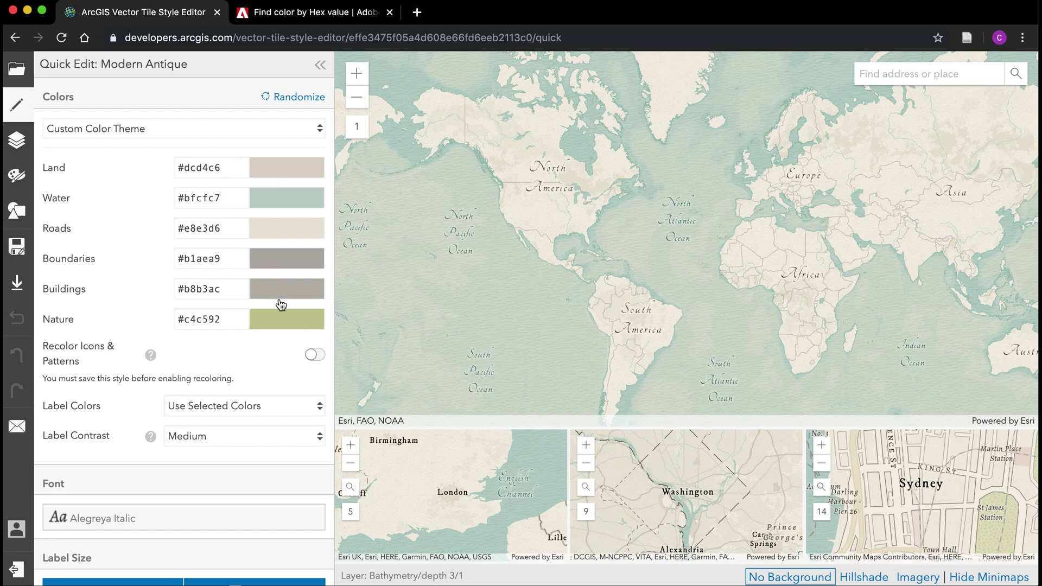
{"action": "left_click", "coordinate": [285, 14]}
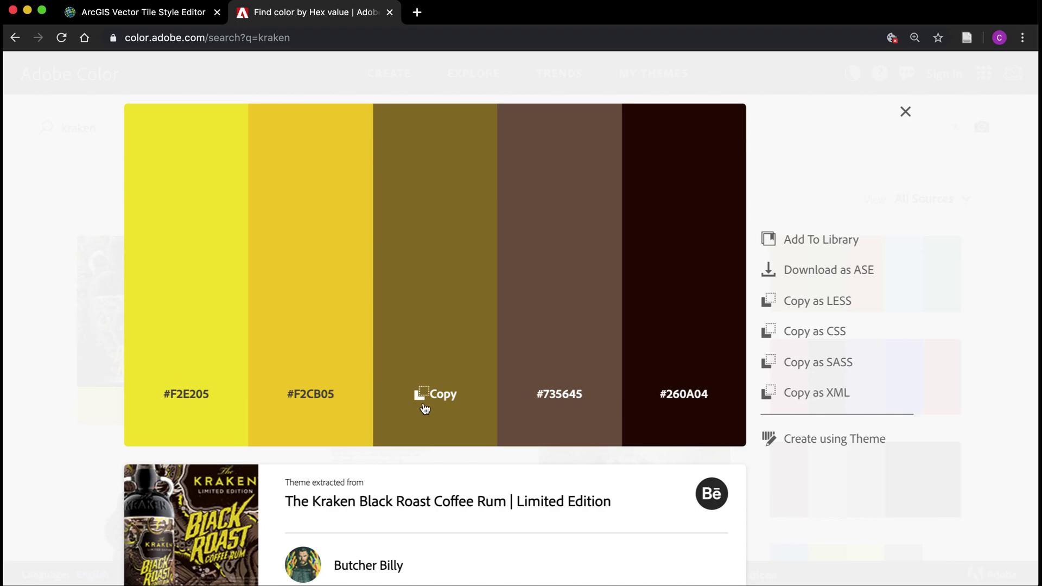
{"action": "left_click", "coordinate": [165, 14]}
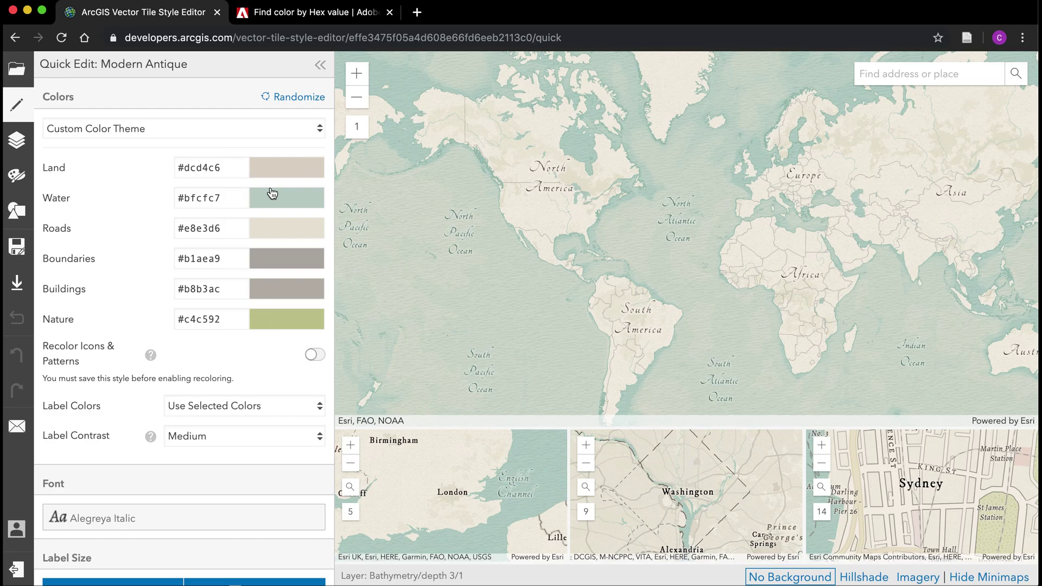
{"action": "scroll", "coordinate": [266, 323], "scroll_direction": "down", "scroll_amount": 3}
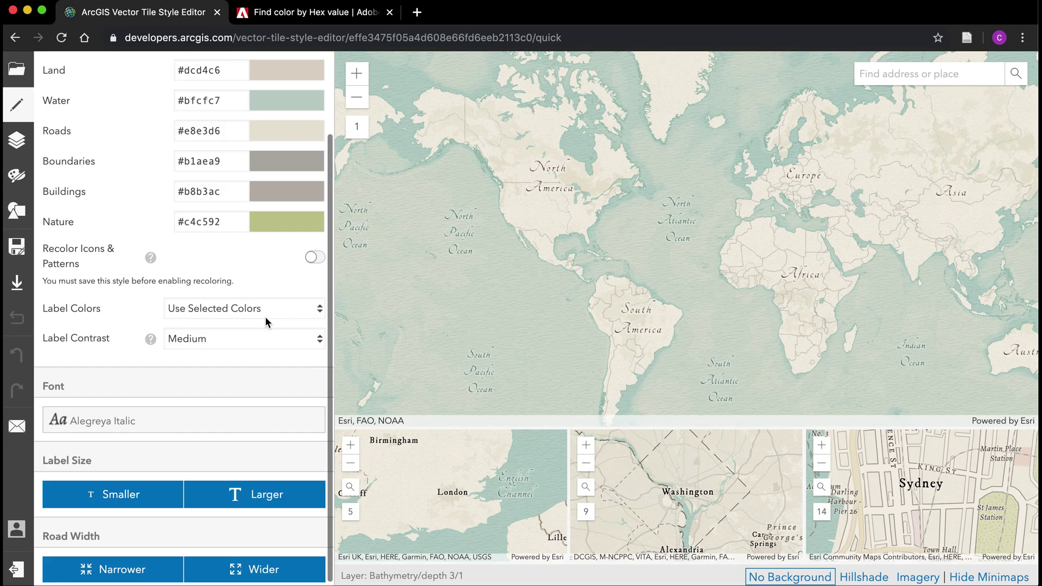
{"action": "scroll", "coordinate": [266, 323], "scroll_direction": "up", "scroll_amount": 3}
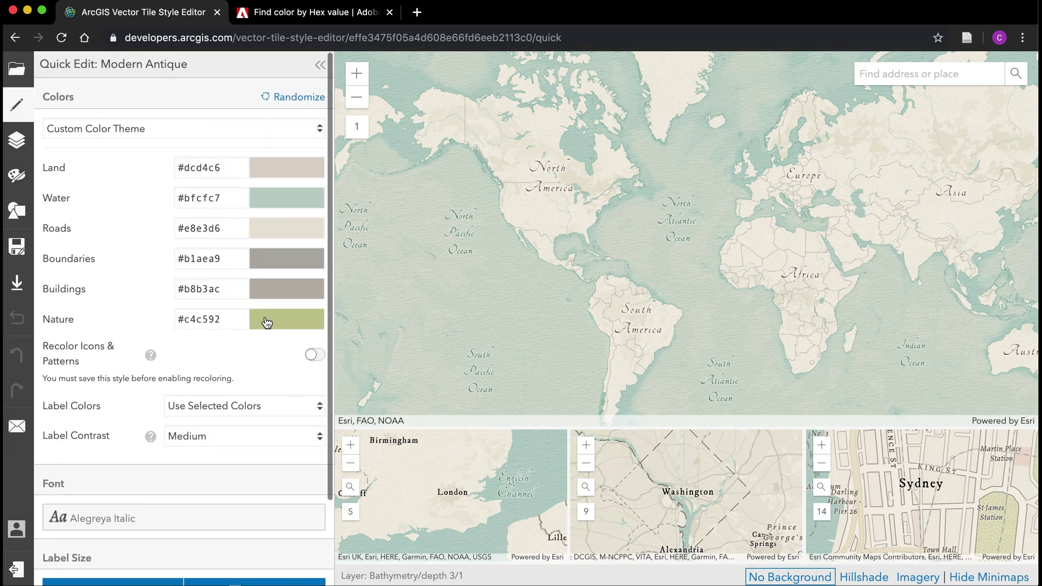
- Show the layer list and expand Natural, Land, Vegetation, Forest Or Park and Special Area Of Interest
{"action": "left_click", "coordinate": [22, 142]}
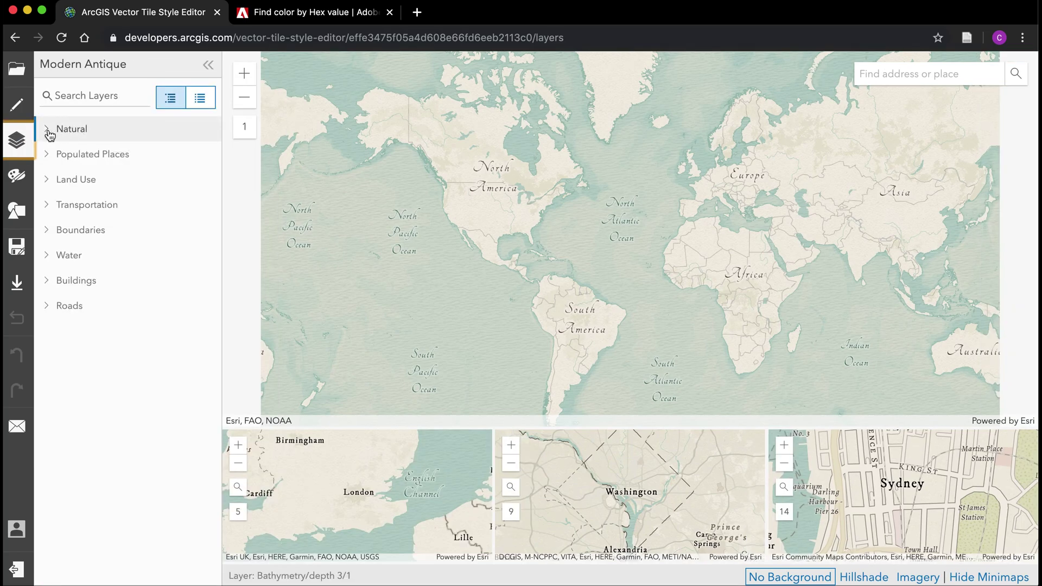
{"action": "left_click", "coordinate": [48, 130]}
{"action": "left_click", "coordinate": [58, 156]}
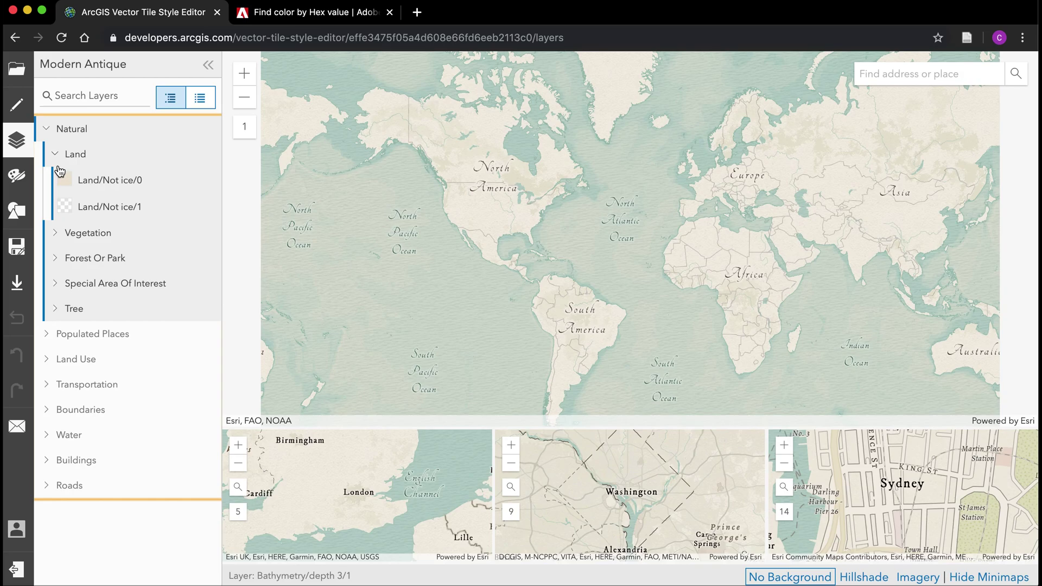
{"action": "left_click", "coordinate": [63, 235]}
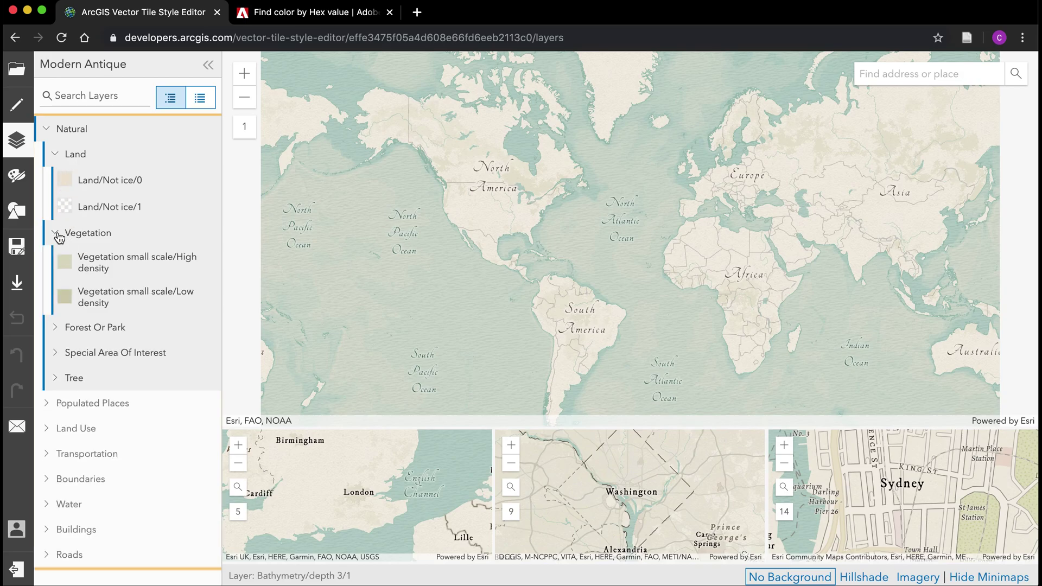
{"action": "left_click", "coordinate": [55, 328]}
{"action": "scroll", "coordinate": [58, 345], "scroll_direction": "down", "scroll_amount": 4}
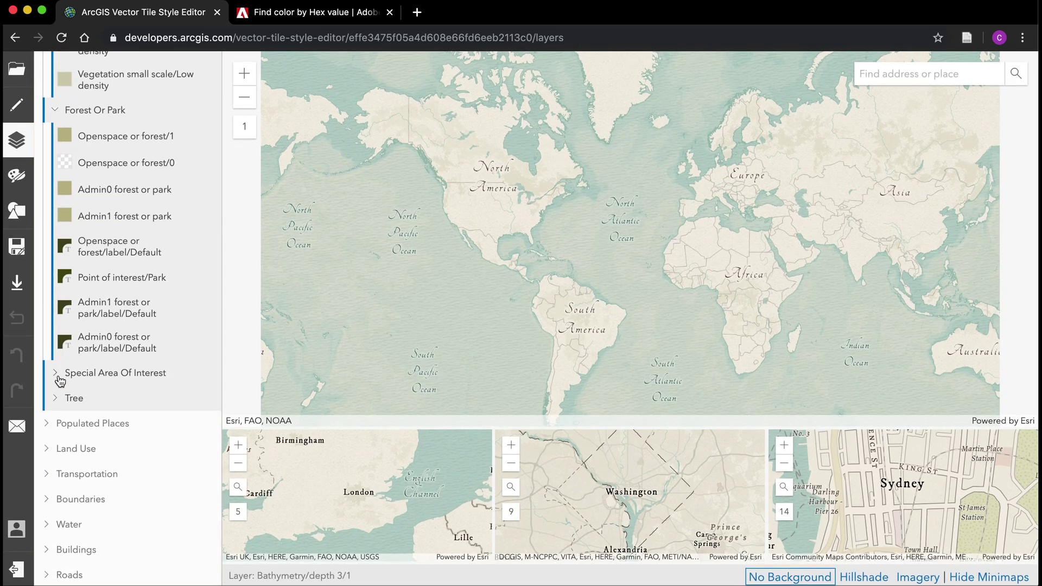
{"action": "left_click", "coordinate": [57, 375]}
- Collapse Special Area Of Interest, Forest Or Park, Vegetation and Land again
{"action": "scroll", "coordinate": [59, 377], "scroll_direction": "down", "scroll_amount": 1}
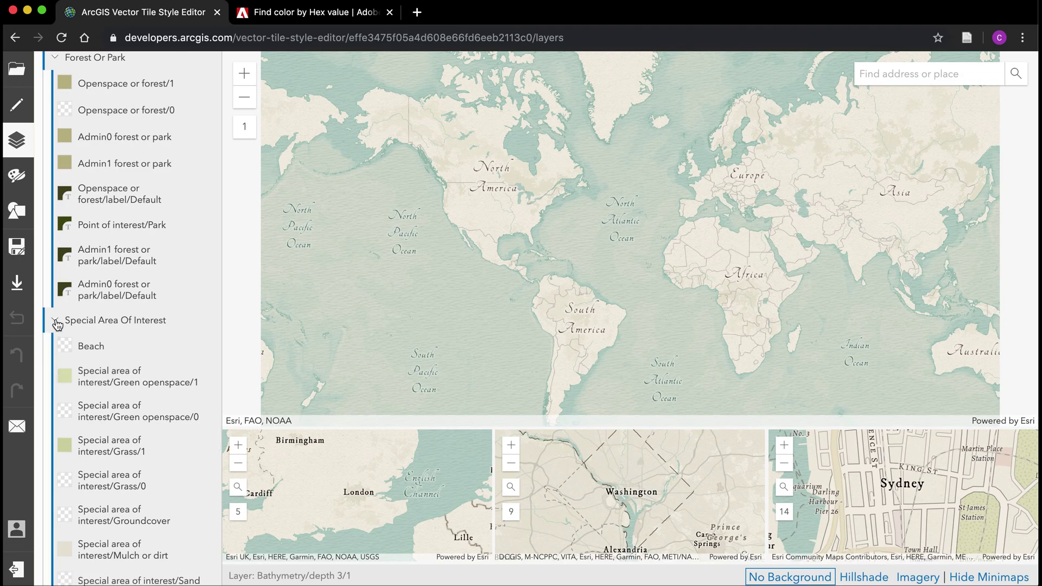
{"action": "left_click", "coordinate": [57, 321]}
{"action": "scroll", "coordinate": [58, 324], "scroll_direction": "up", "scroll_amount": 5}
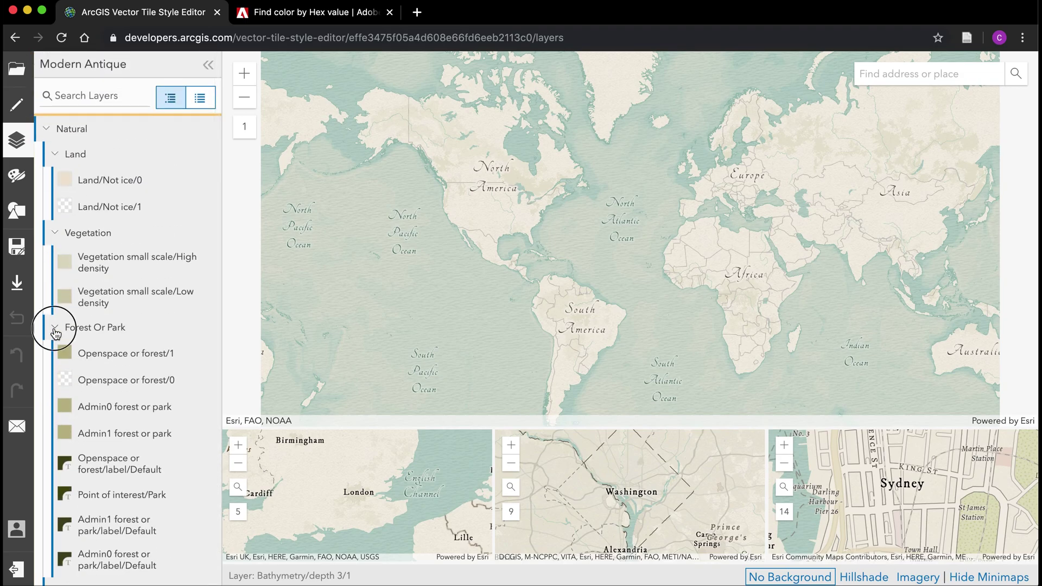
{"action": "left_click", "coordinate": [55, 327]}
{"action": "left_click", "coordinate": [55, 233]}
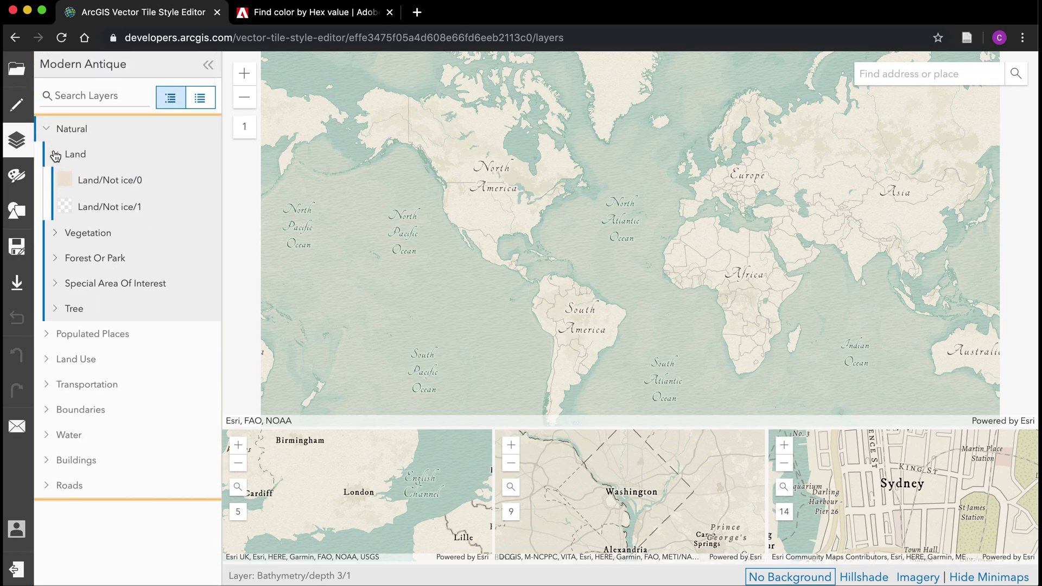
{"action": "left_click", "coordinate": [54, 154]}
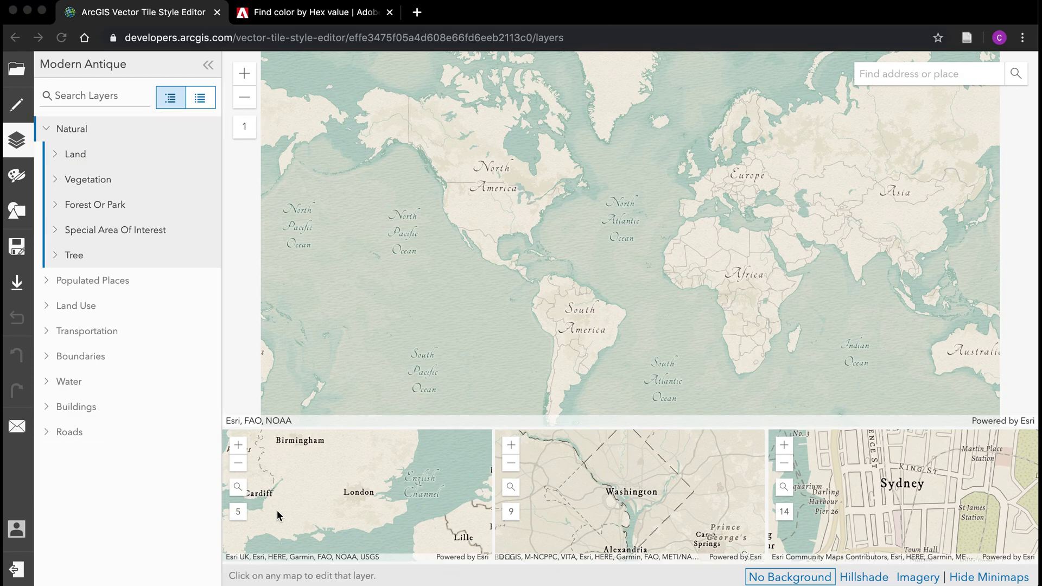
{"action": "left_click", "coordinate": [17, 111]}
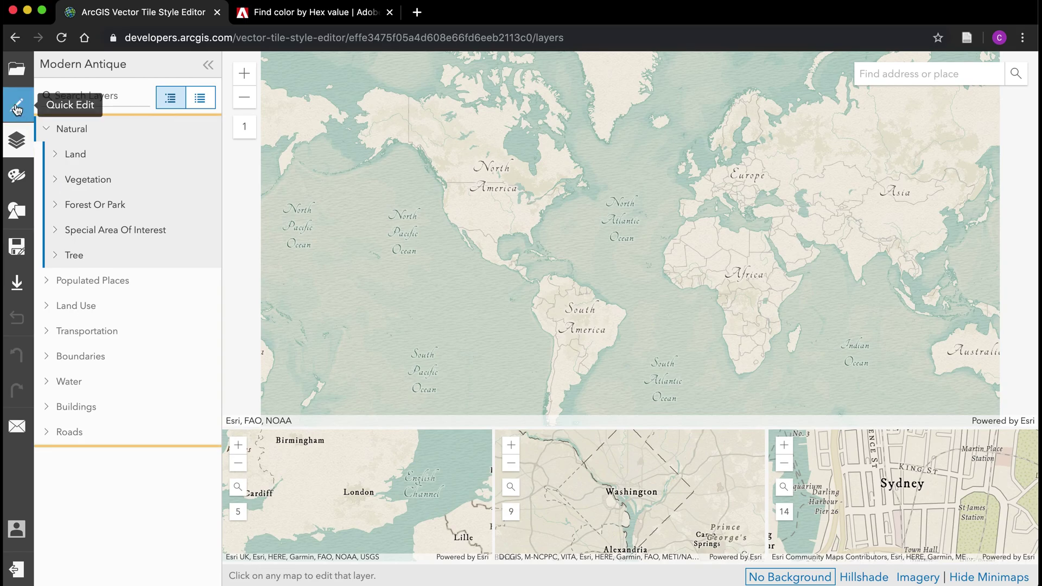
- Replace the Land colour #dcd4c6 with the Kraken palette's olive brown #8c7327
{"action": "left_click", "coordinate": [17, 108]}
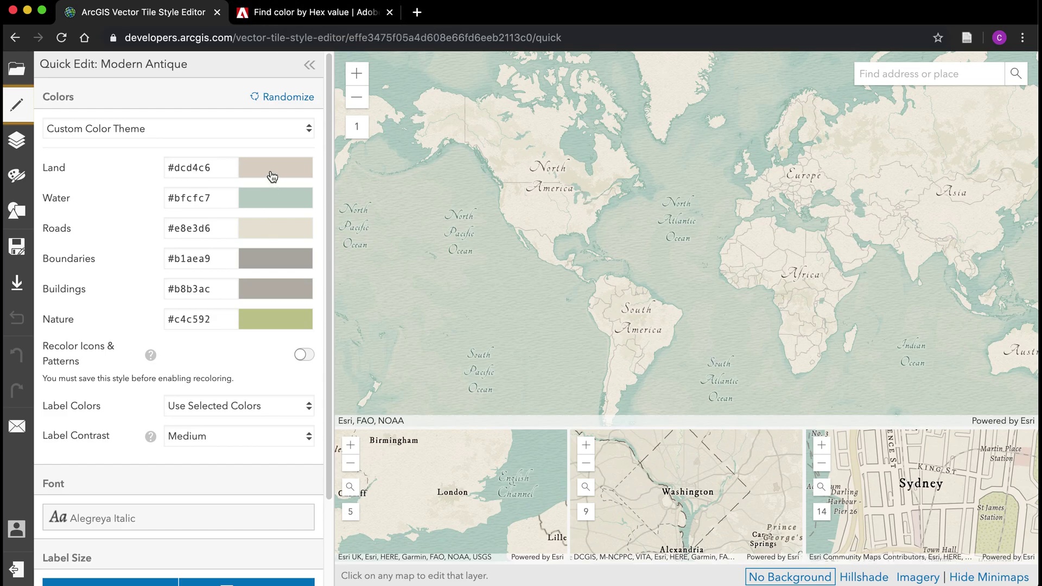
{"action": "left_click", "coordinate": [288, 16]}
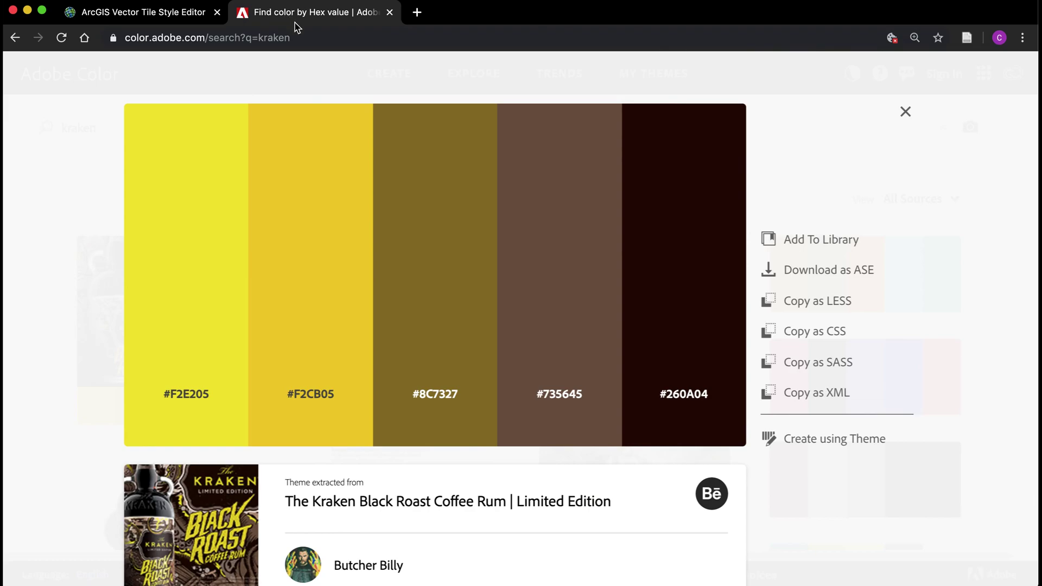
{"action": "left_click", "coordinate": [443, 399]}
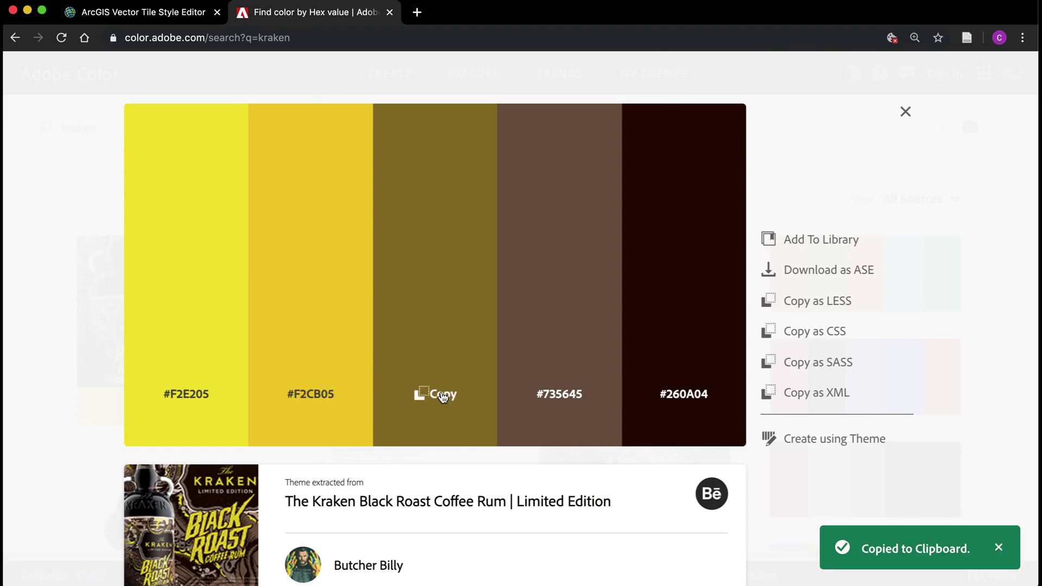
{"action": "left_click", "coordinate": [172, 13]}
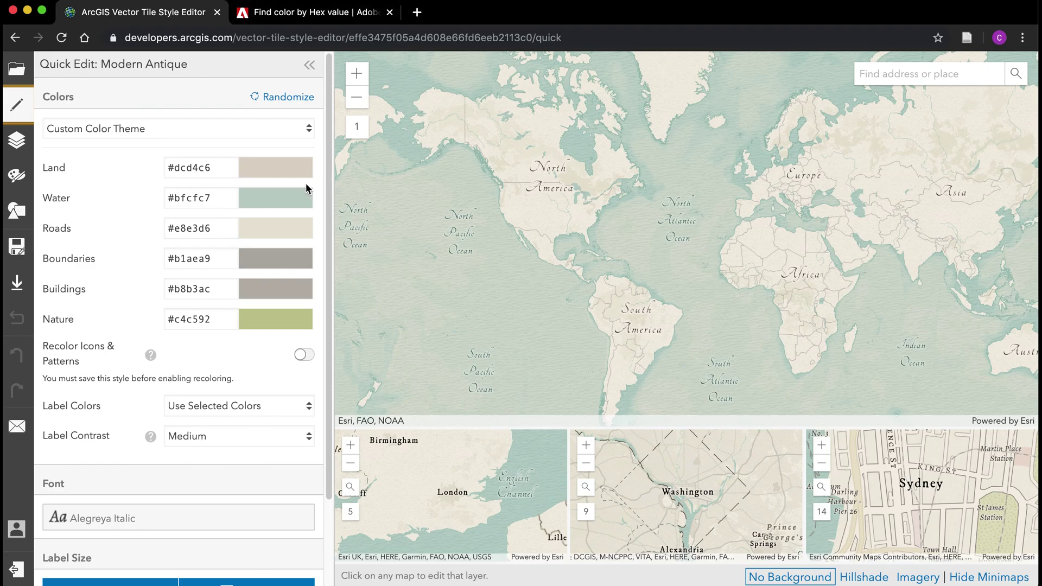
{"action": "left_click", "coordinate": [222, 175]}
{"action": "left_click_drag", "start_coordinate": [222, 175], "coordinate": [126, 172]}
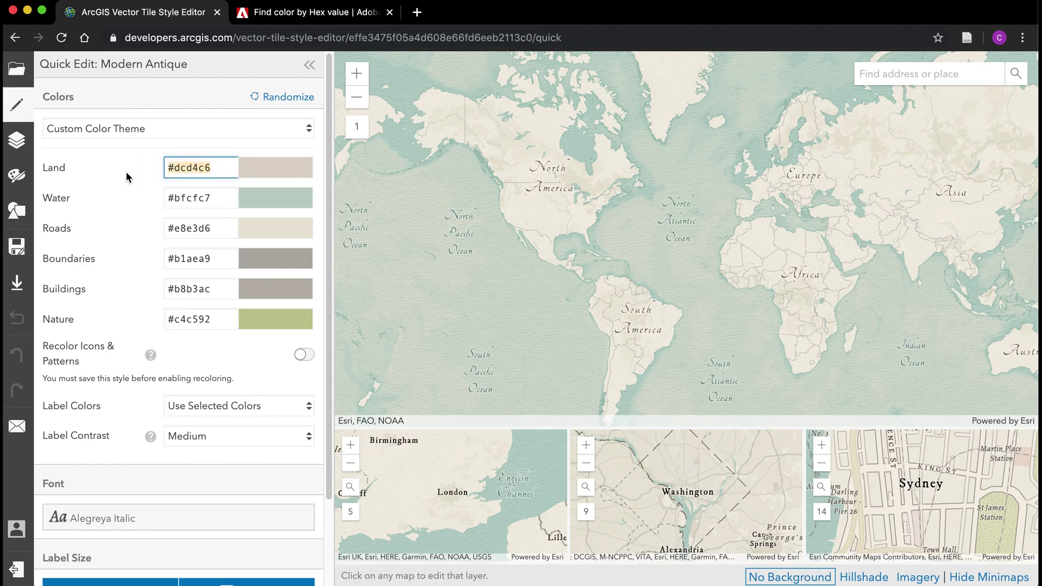
{"action": "key", "text": "super+v"}
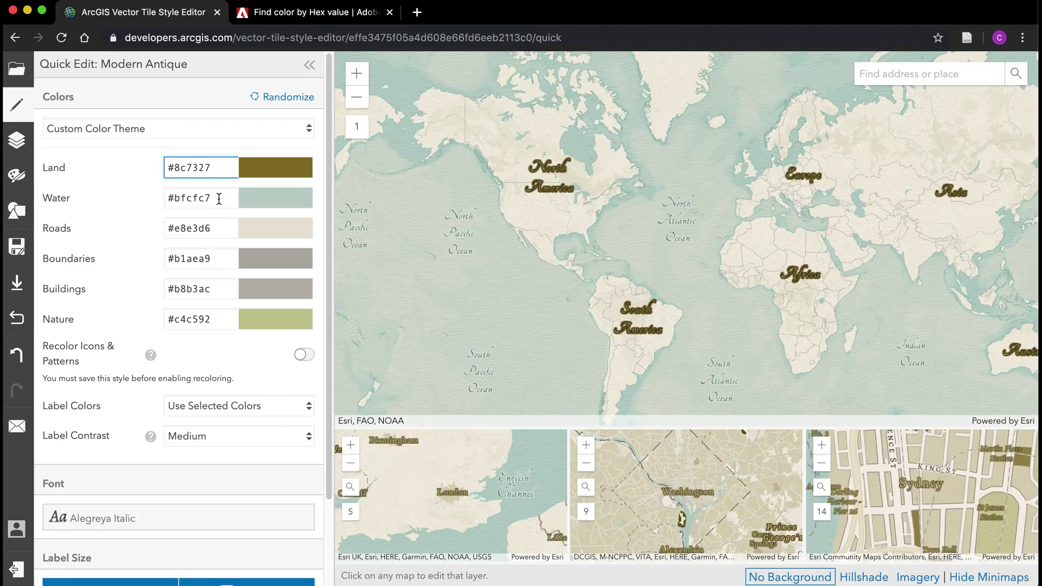
{"action": "left_click", "coordinate": [220, 199]}
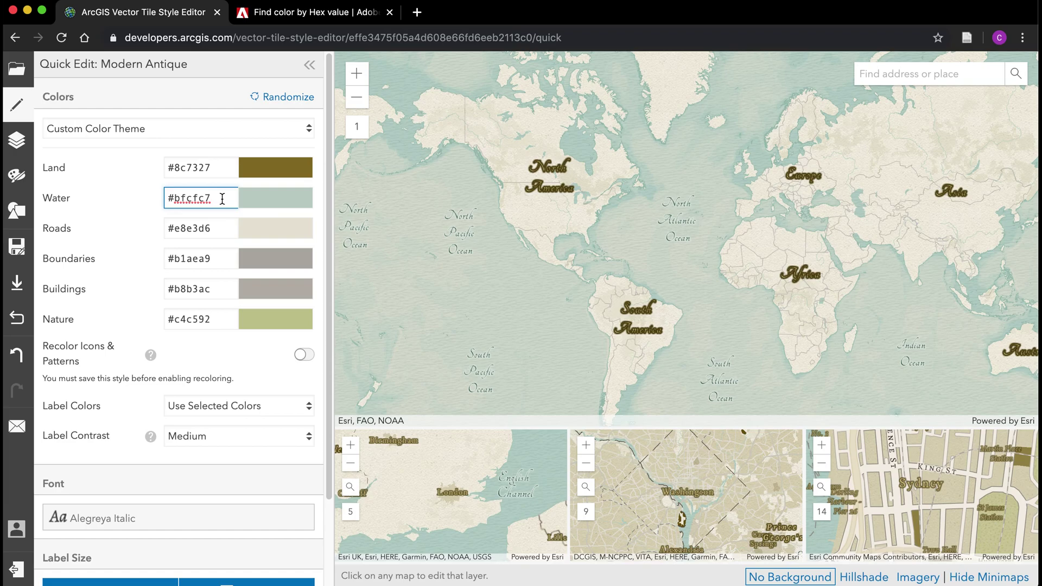
- Copy #260A04 from the Kraken palette and paste it as the Water colour
{"action": "left_click", "coordinate": [280, 22]}
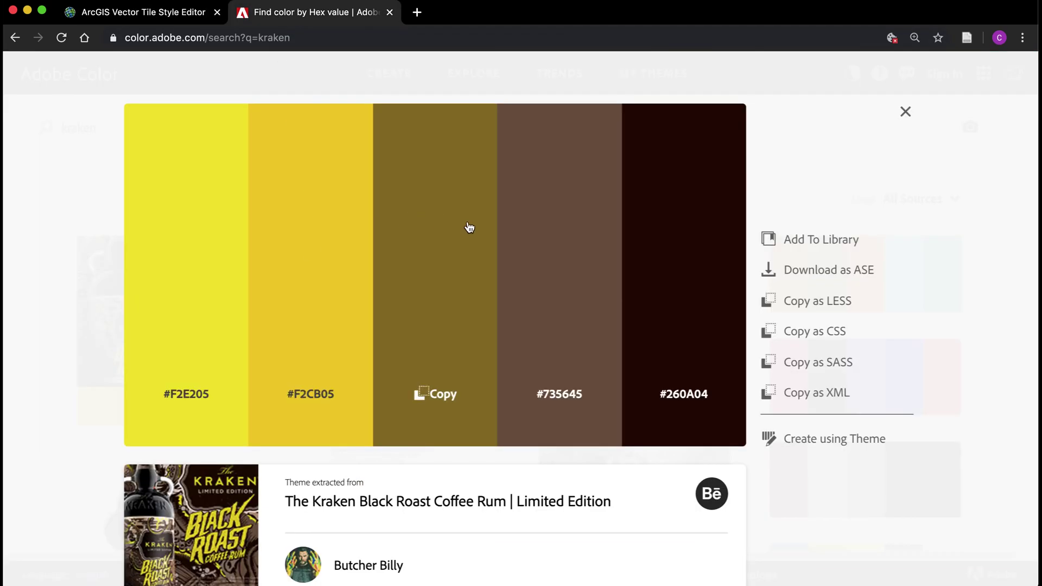
{"action": "left_click", "coordinate": [676, 390]}
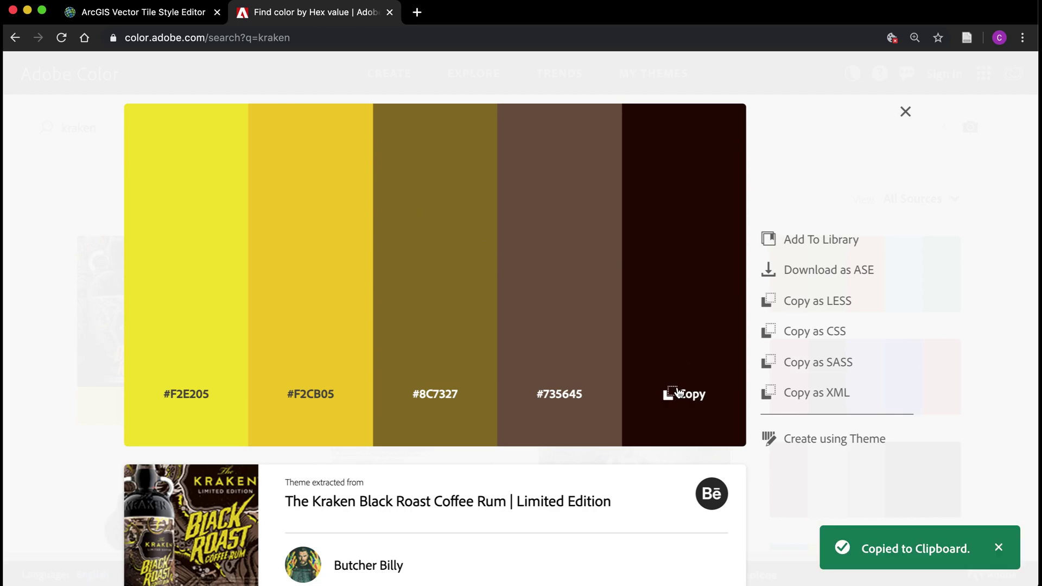
{"action": "left_click", "coordinate": [212, 16]}
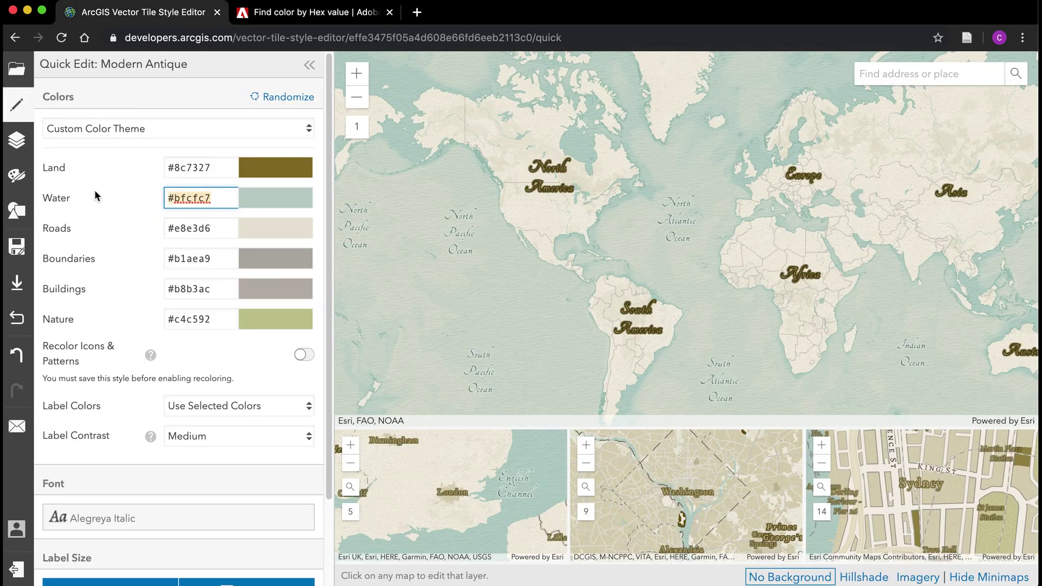
{"action": "key", "text": "ctrl+v"}
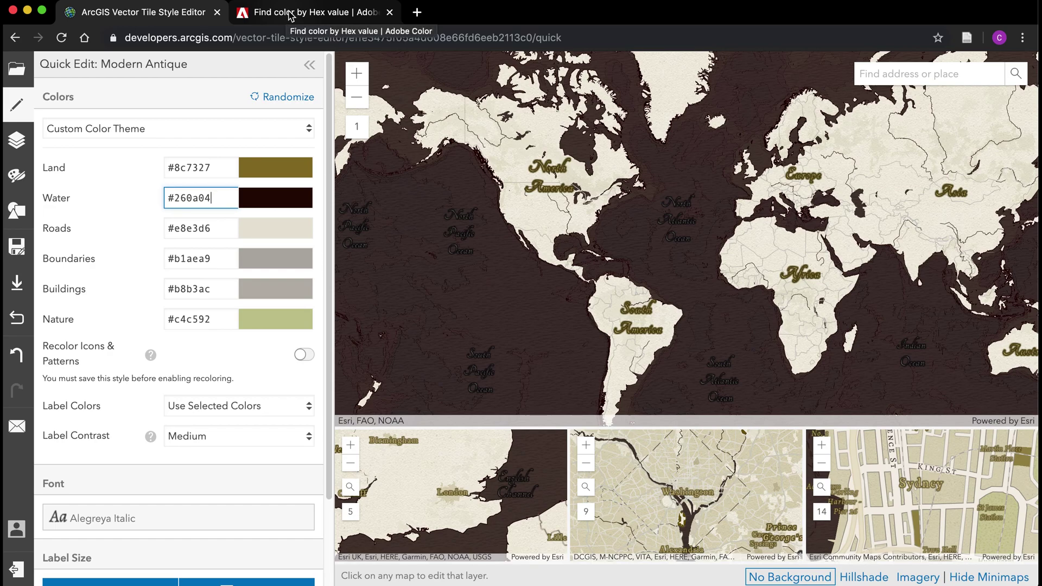
- Copy the Kraken palette's bright yellow #F2E205 for use in the style editor
{"action": "left_click", "coordinate": [291, 16]}
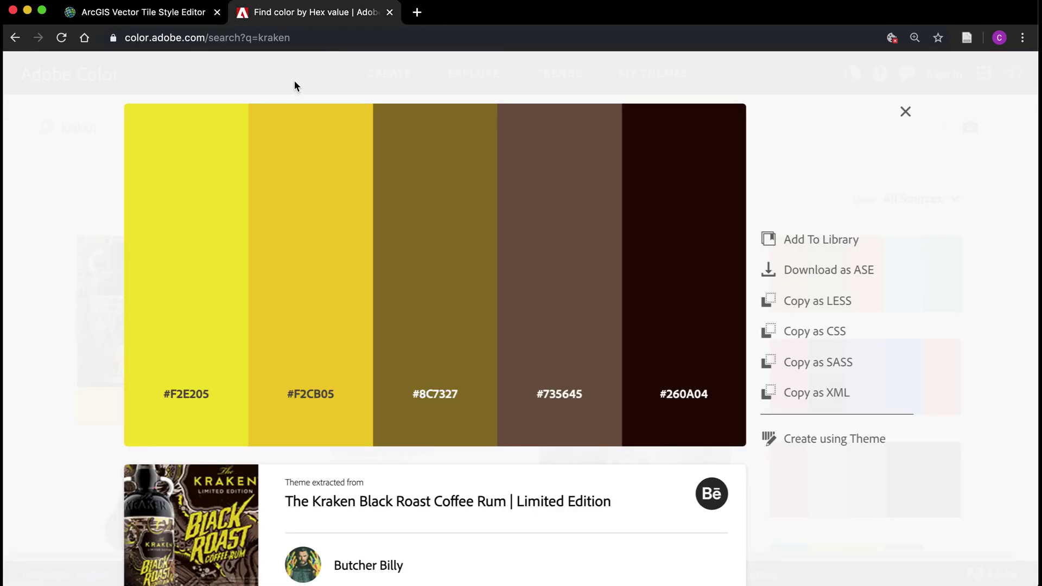
{"action": "left_click", "coordinate": [193, 395]}
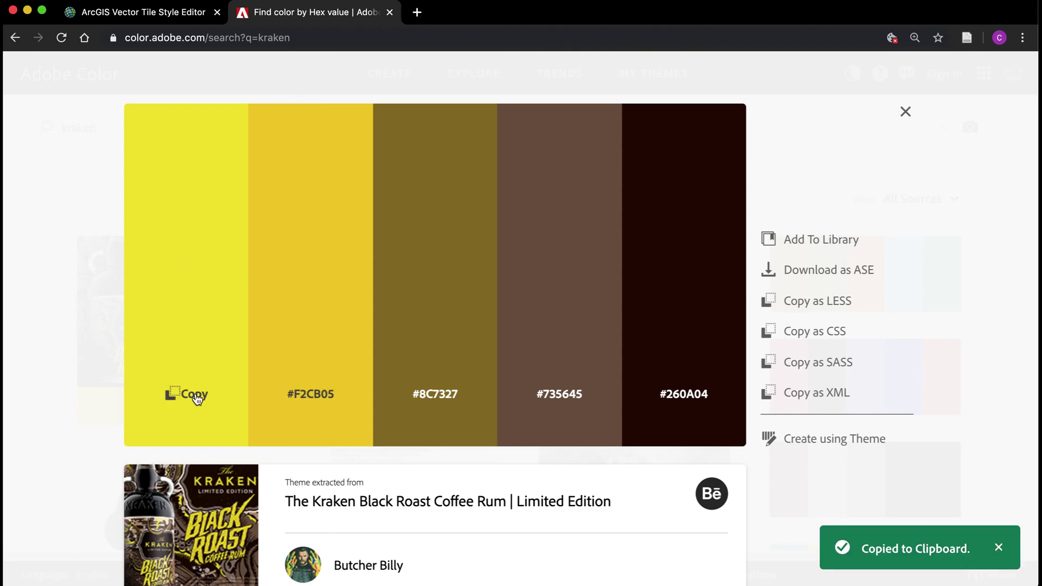
{"action": "left_click", "coordinate": [193, 16]}
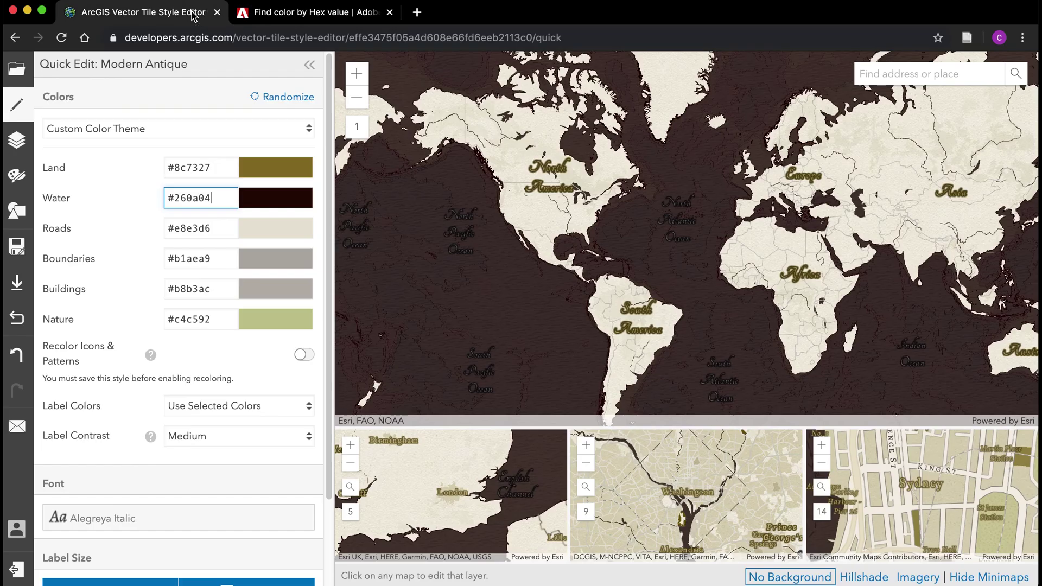
- Paste yellow #f2e205 as the Roads and Buildings colours
{"action": "left_click_drag", "start_coordinate": [214, 230], "coordinate": [156, 234]}
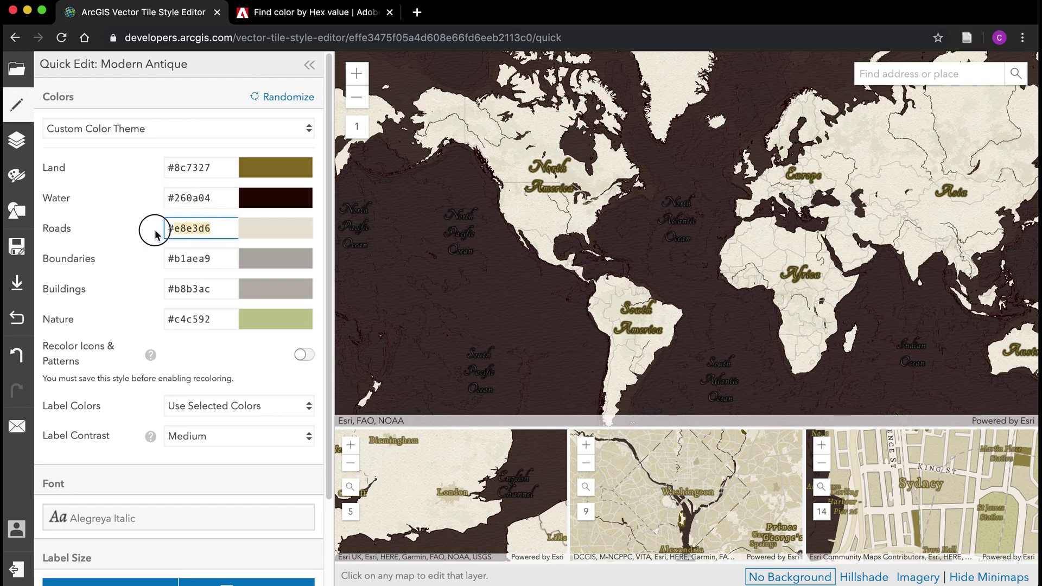
{"action": "key", "text": "super+v"}
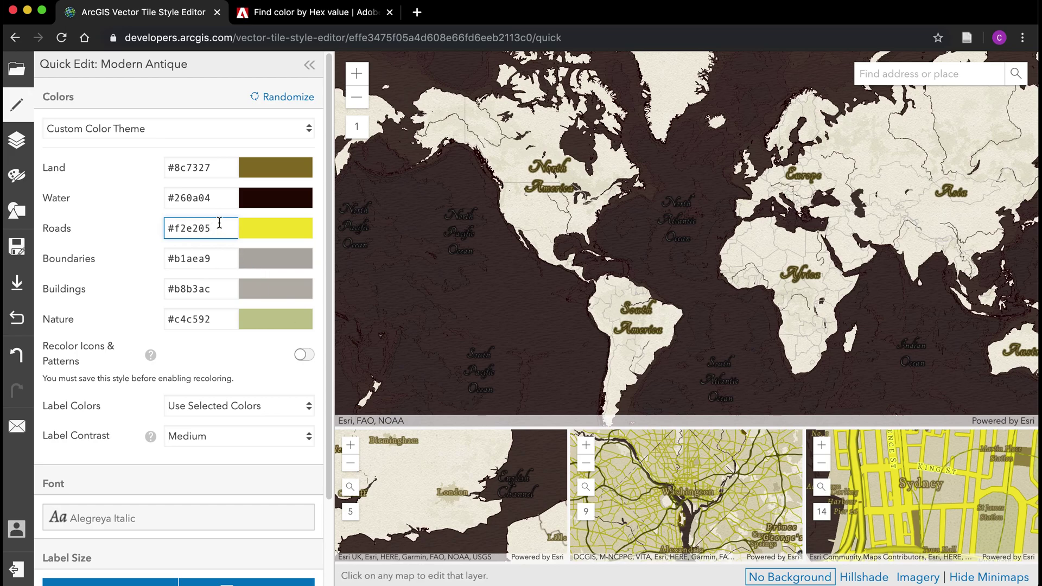
{"action": "left_click", "coordinate": [116, 227]}
{"action": "triple_click", "coordinate": [202, 289]}
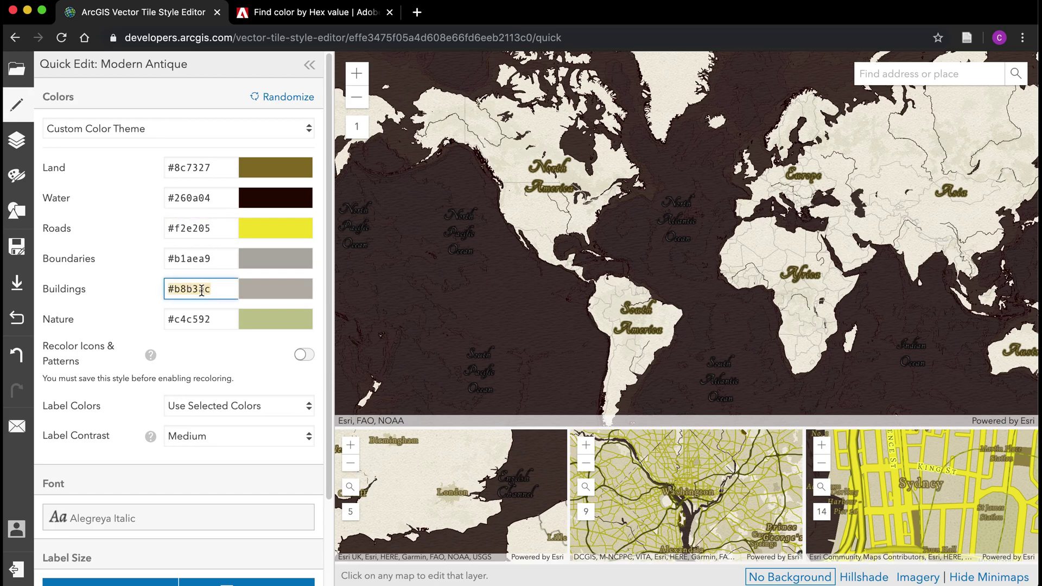
{"action": "key", "text": "ctrl+v"}
- Copy brown #735645 from the Kraken palette and paste it into Boundaries and Nature
{"action": "left_click", "coordinate": [219, 258]}
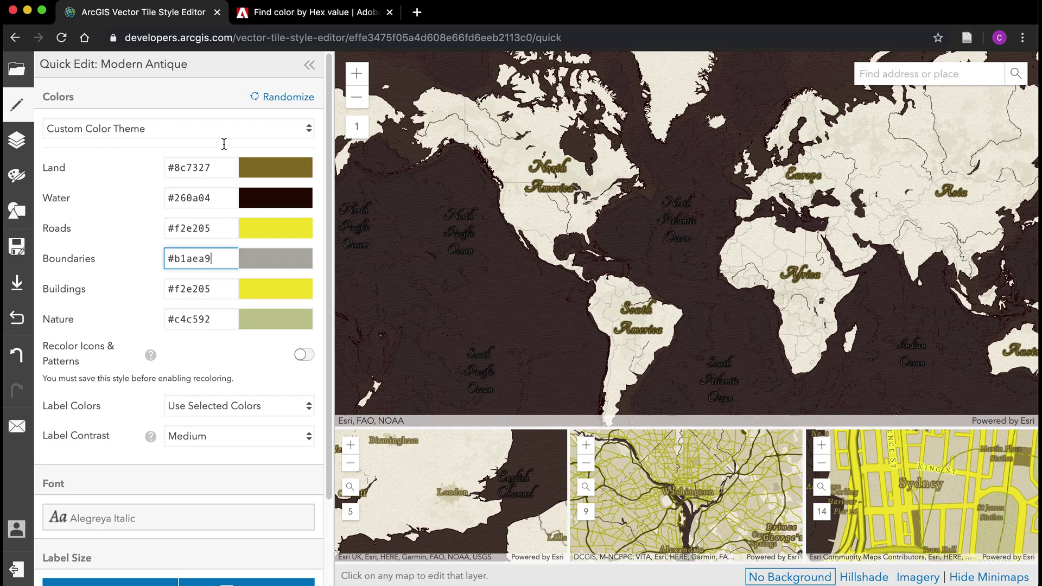
{"action": "left_click", "coordinate": [288, 15]}
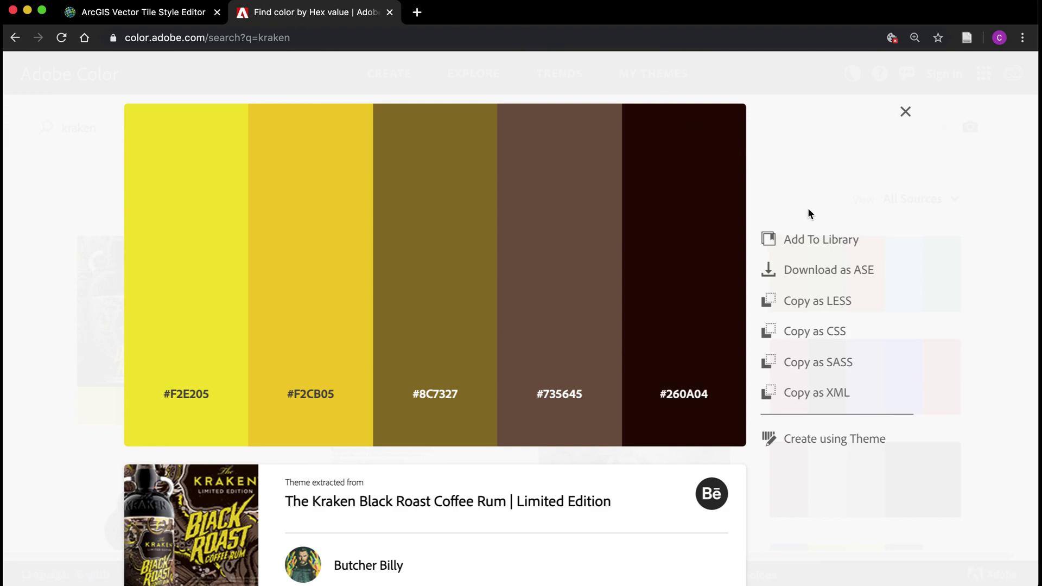
{"action": "left_click", "coordinate": [559, 395]}
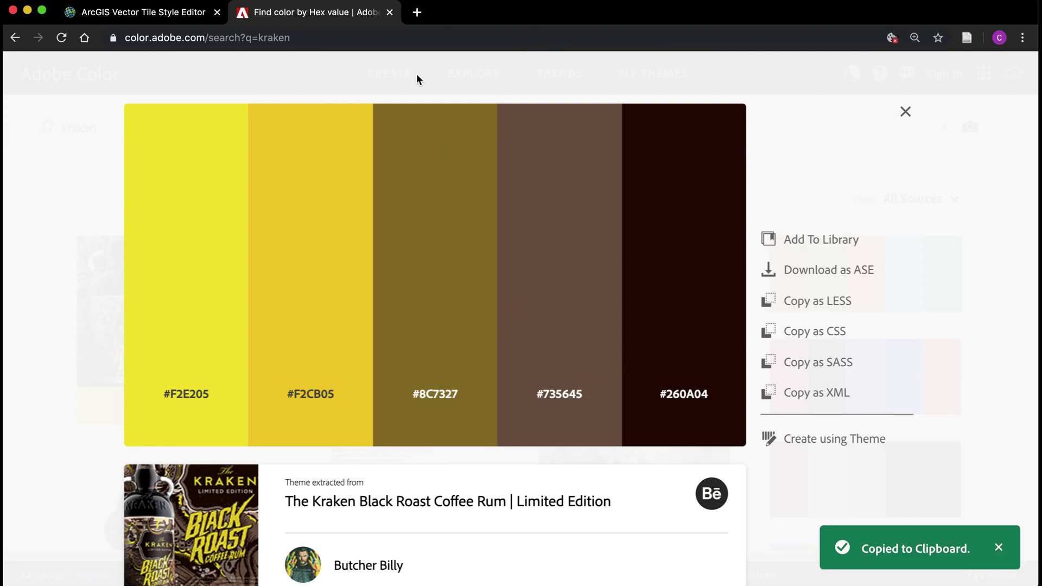
{"action": "left_click", "coordinate": [170, 14]}
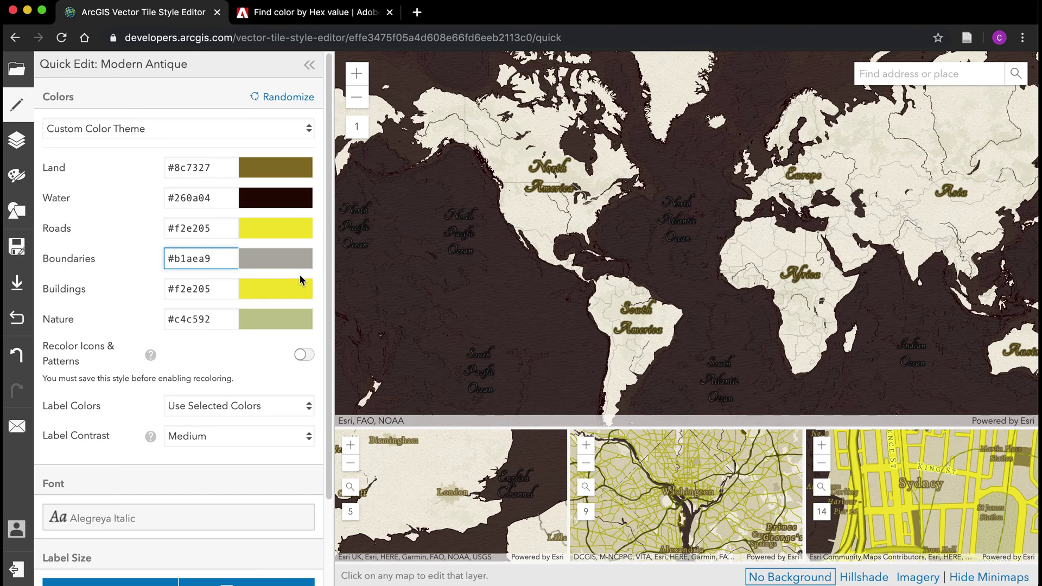
{"action": "left_click_drag", "start_coordinate": [208, 256], "coordinate": [102, 252]}
{"action": "key", "text": "super+v"}
{"action": "left_click", "coordinate": [216, 322]}
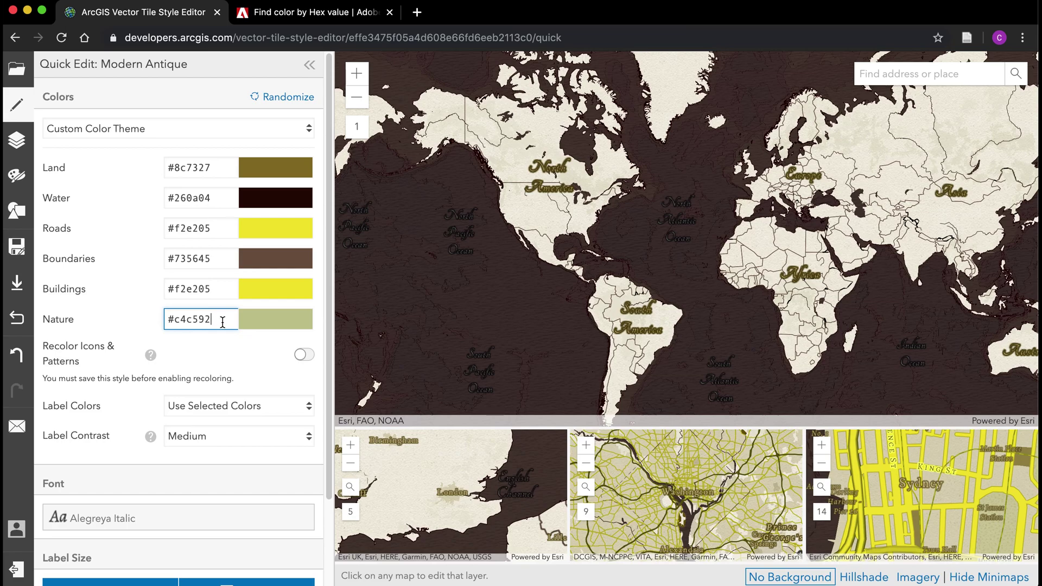
{"action": "left_click_drag", "start_coordinate": [222, 322], "coordinate": [135, 321]}
{"action": "key", "text": "super+v"}
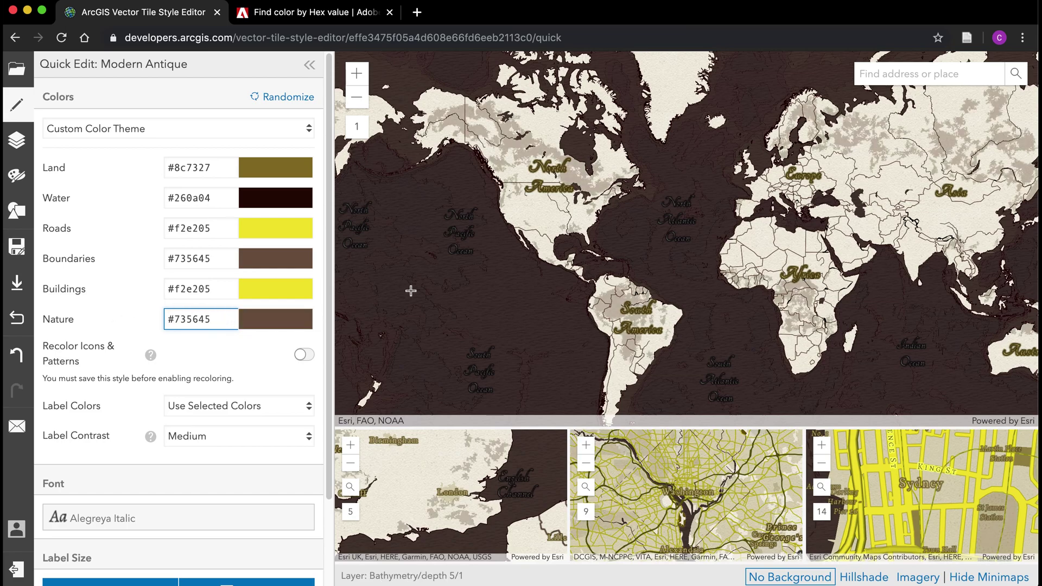
- Inspect the ocean and land layer styling, zoom to level 3, and collapse the Land group
{"action": "left_click", "coordinate": [410, 290]}
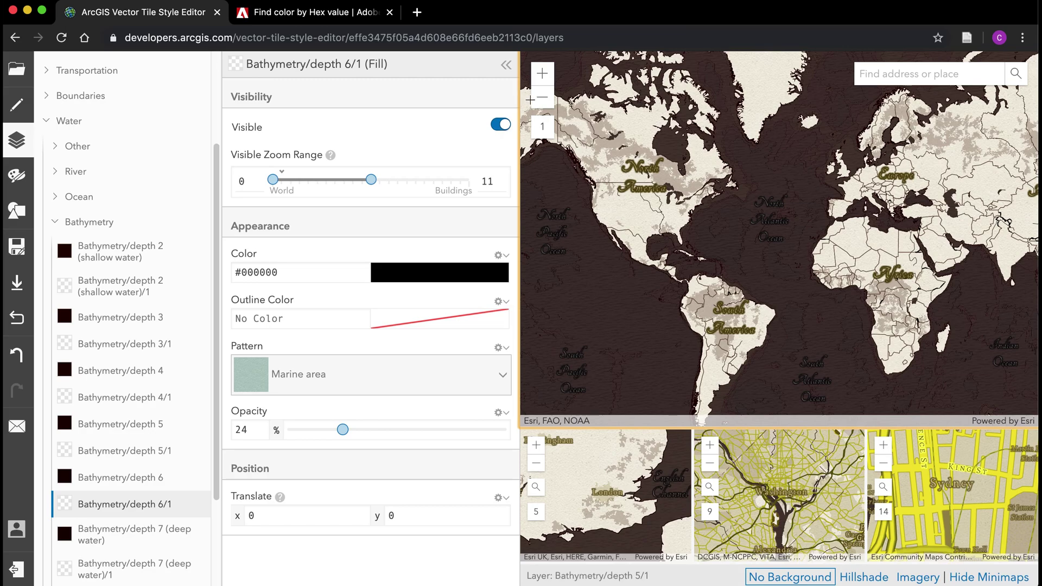
{"action": "left_click", "coordinate": [505, 64]}
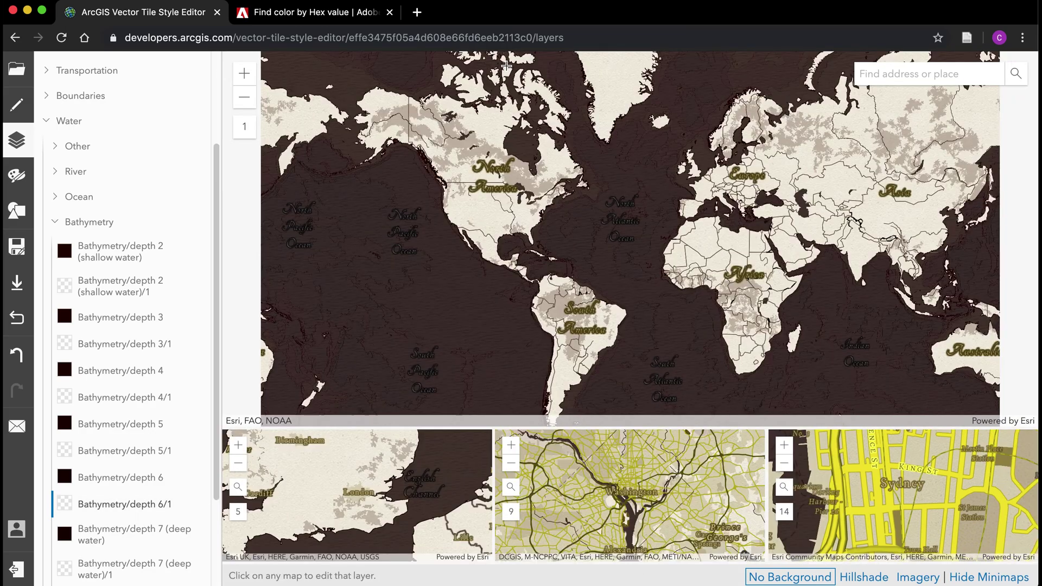
{"action": "left_click", "coordinate": [499, 221]}
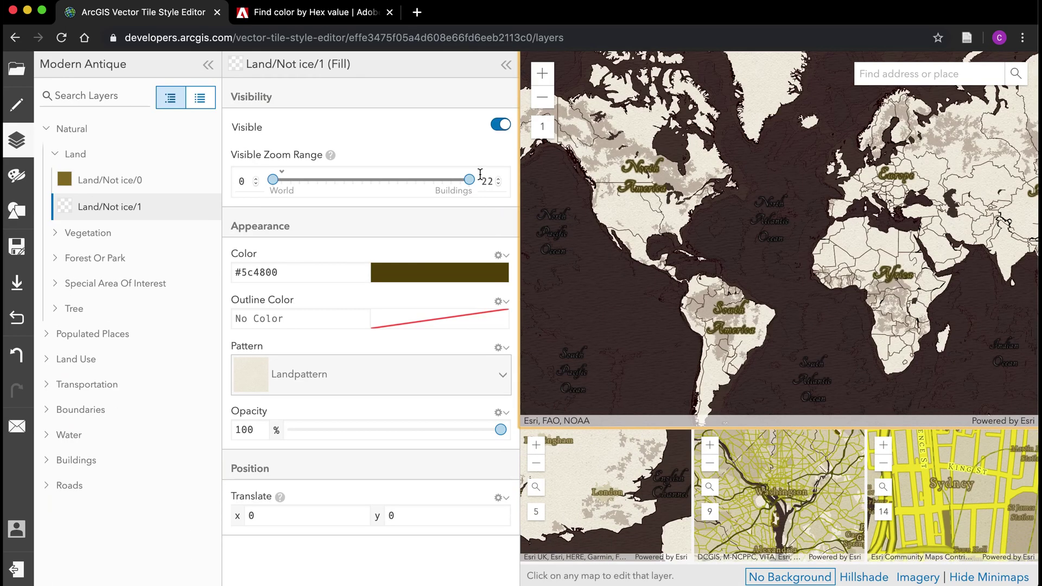
{"action": "left_click", "coordinate": [505, 65]}
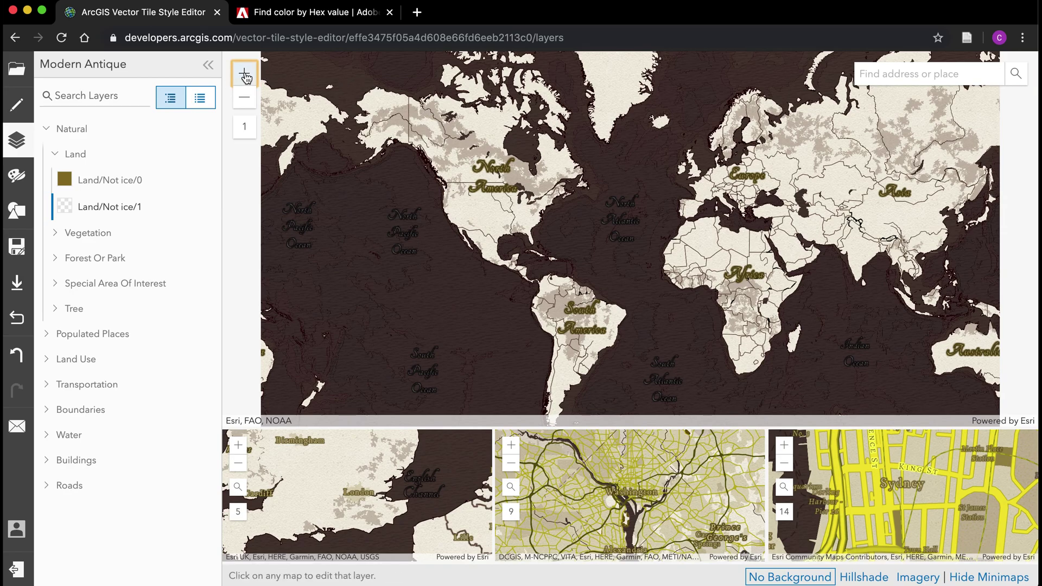
{"action": "double_click", "coordinate": [244, 74]}
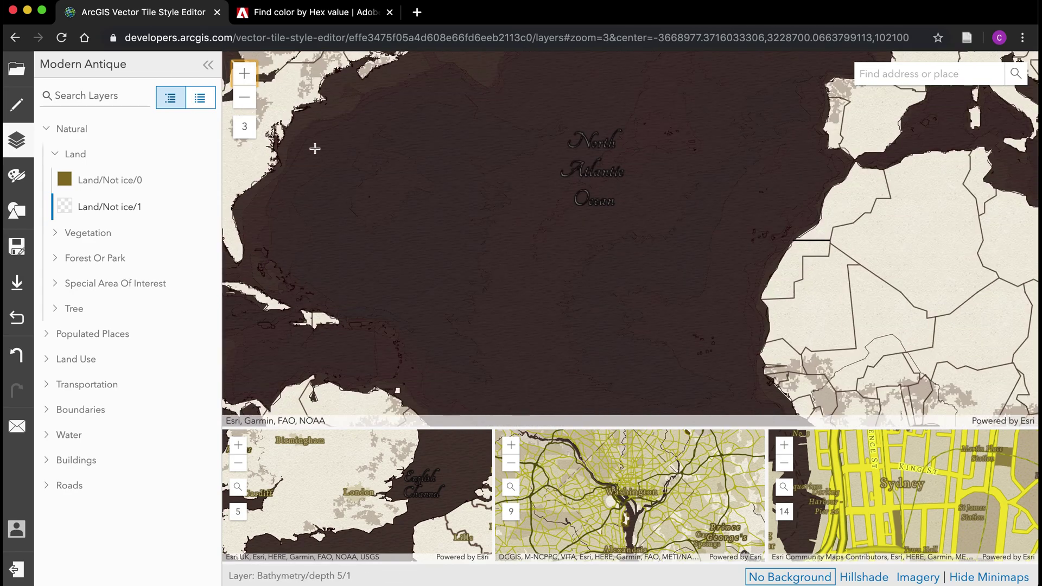
{"action": "left_click", "coordinate": [56, 155]}
- Back in Quick Edit, zoom the preview to level 6 centred on Ohio and western Pennsylvania
{"action": "left_click", "coordinate": [16, 104]}
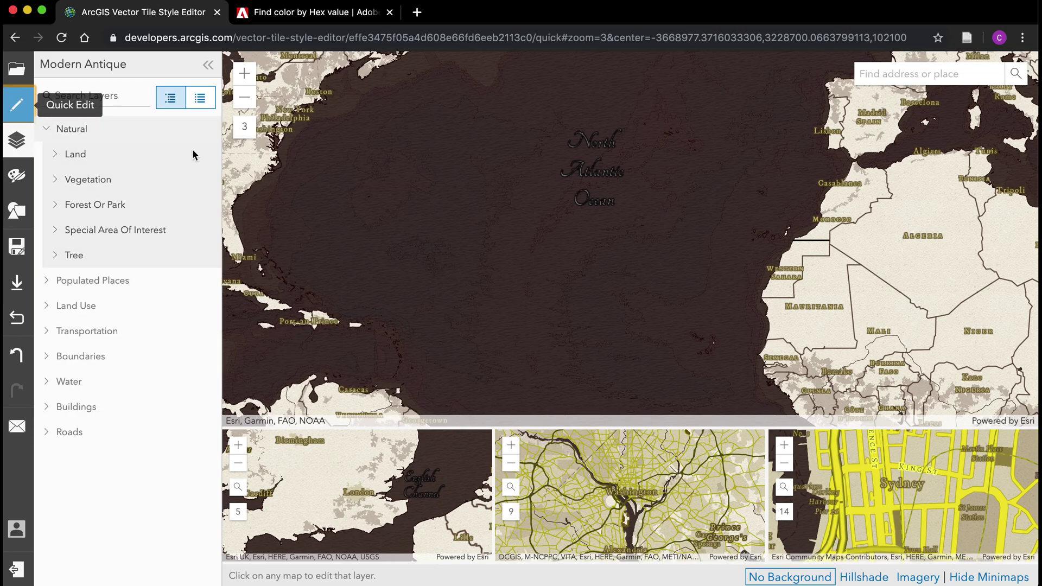
{"action": "left_click_drag", "start_coordinate": [430, 193], "coordinate": [876, 334]}
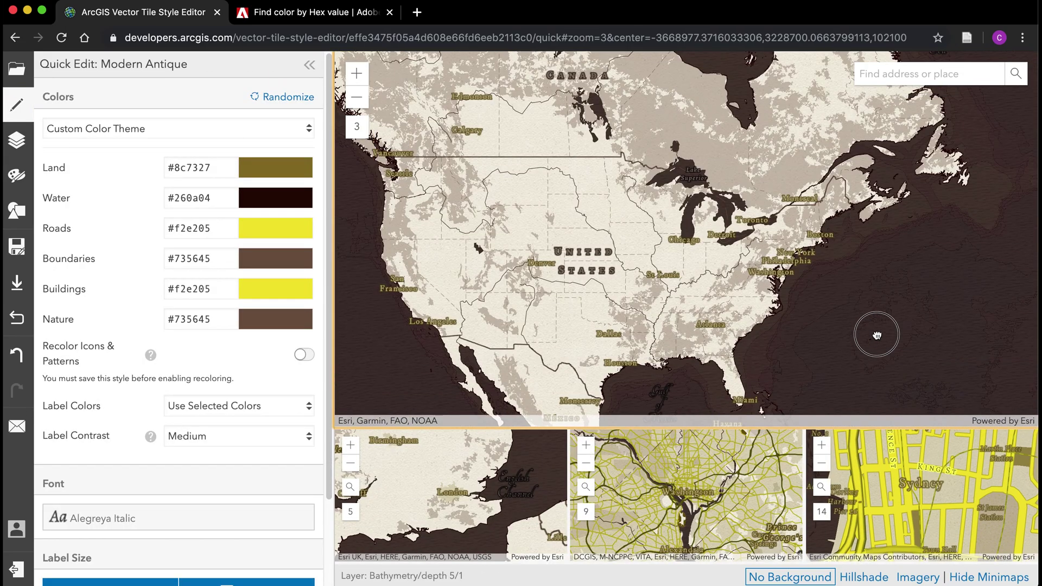
{"action": "left_click", "coordinate": [358, 74]}
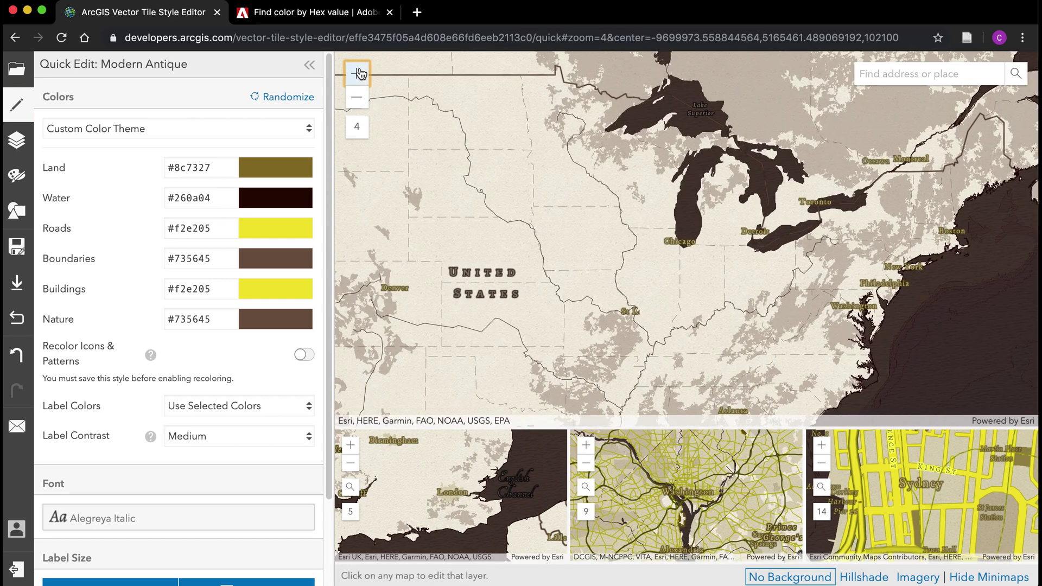
{"action": "left_click", "coordinate": [358, 74]}
{"action": "left_click", "coordinate": [359, 74]}
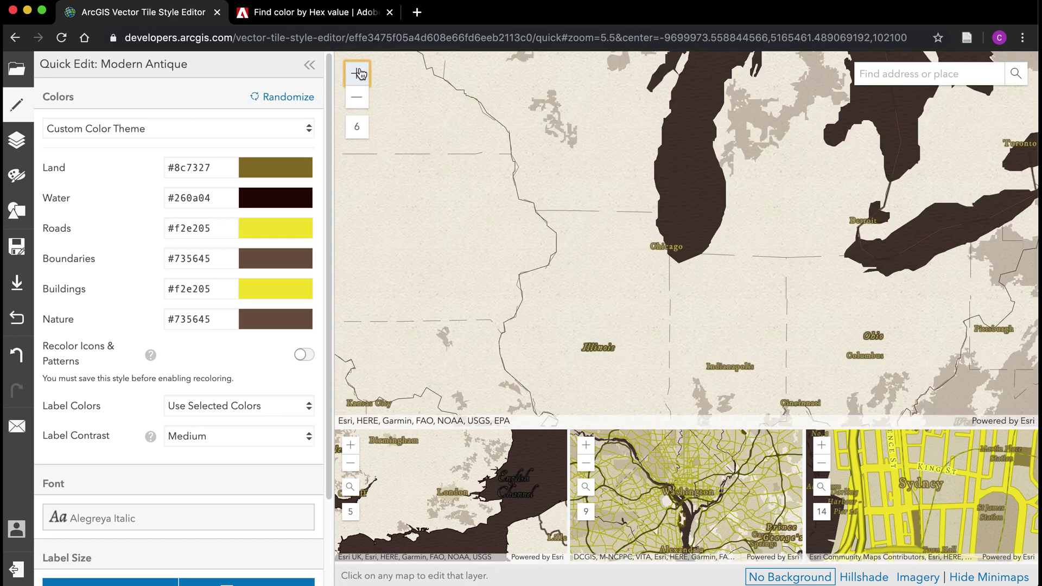
{"action": "left_click_drag", "start_coordinate": [734, 272], "coordinate": [481, 165]}
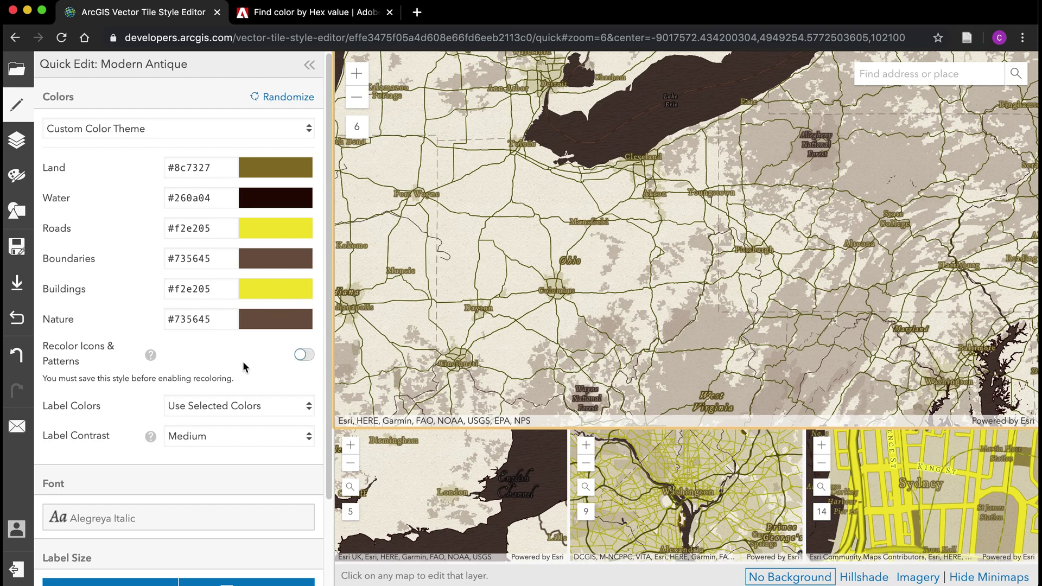
{"action": "scroll", "coordinate": [247, 364], "scroll_direction": "down", "scroll_amount": 1}
{"action": "scroll", "coordinate": [243, 363], "scroll_direction": "down", "scroll_amount": 1}
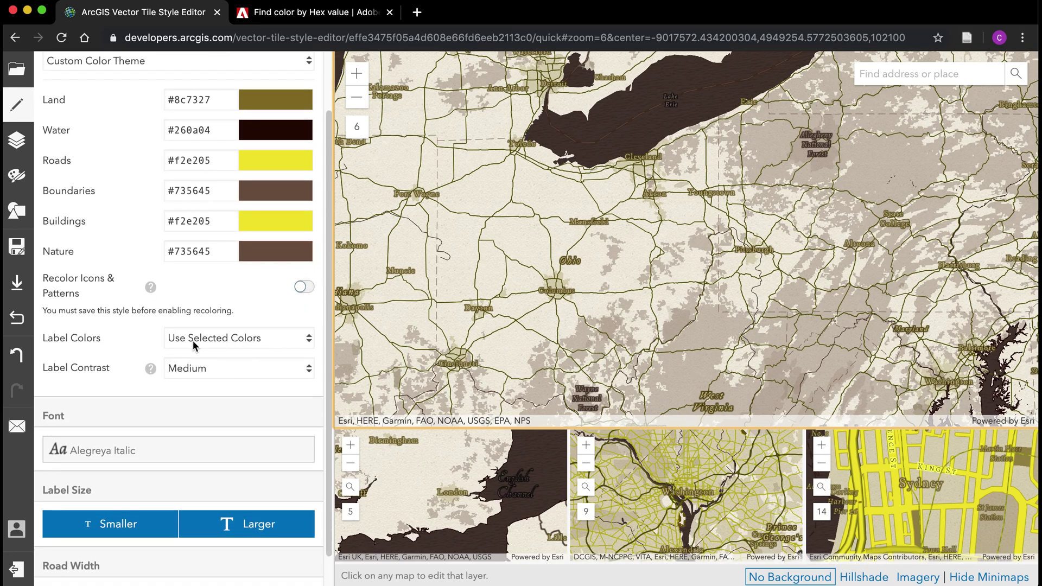
- Set Label Colors to Pick Label Colors and check the Kraken palette colours
{"action": "left_click", "coordinate": [306, 340]}
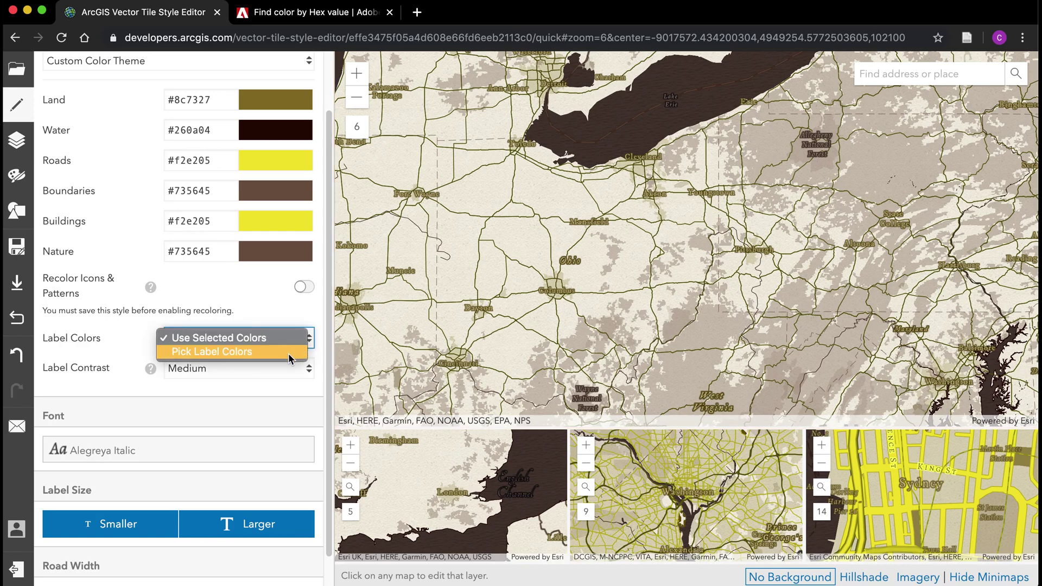
{"action": "left_click", "coordinate": [289, 353]}
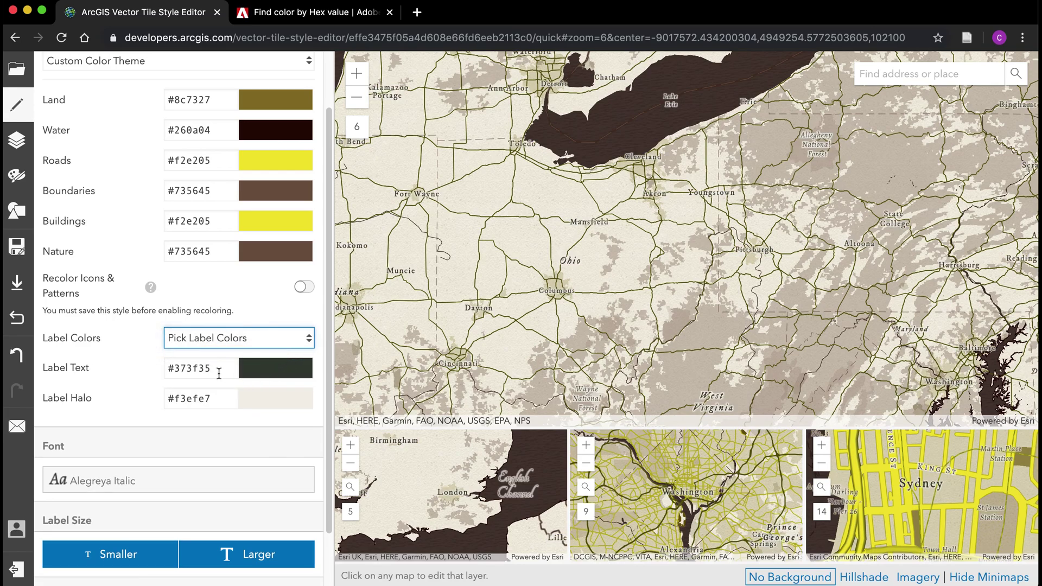
{"action": "left_click", "coordinate": [304, 8]}
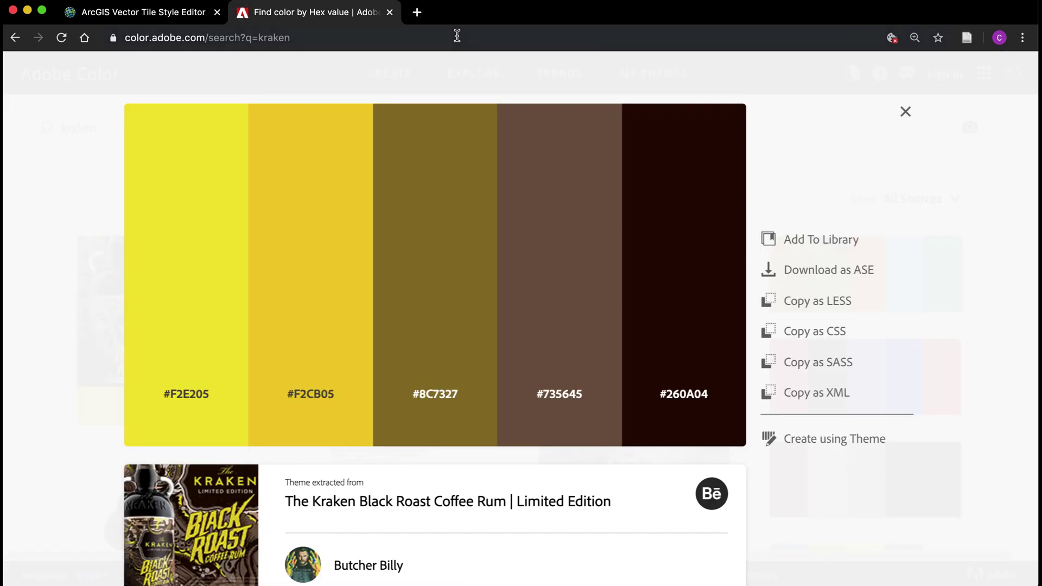
{"action": "left_click", "coordinate": [154, 20]}
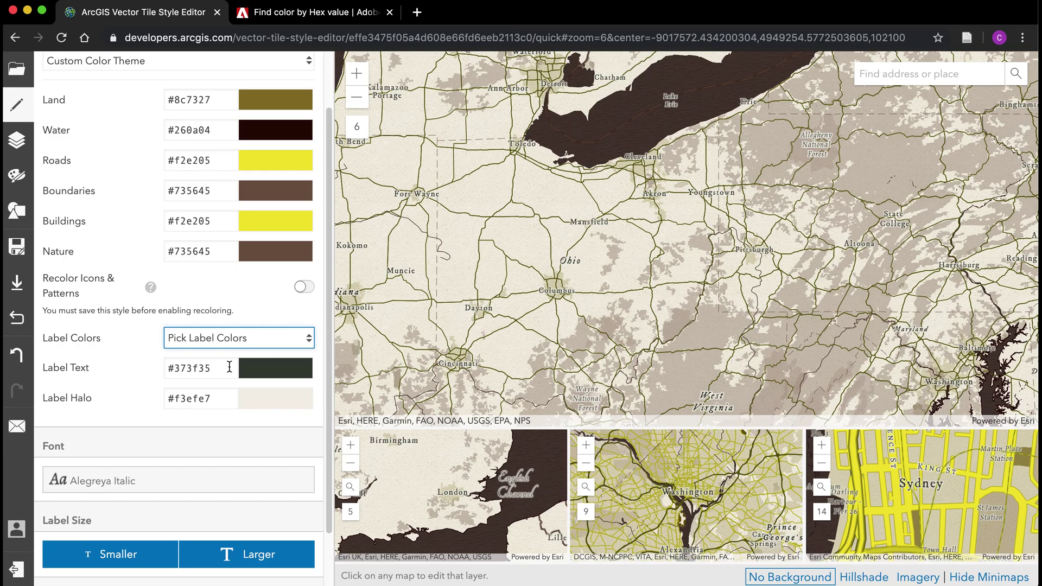
- Copy the Buildings yellow #f2e205 into the Label Halo colour and confirm it
{"action": "left_click_drag", "start_coordinate": [214, 221], "coordinate": [145, 221]}
{"action": "key", "text": "super+c"}
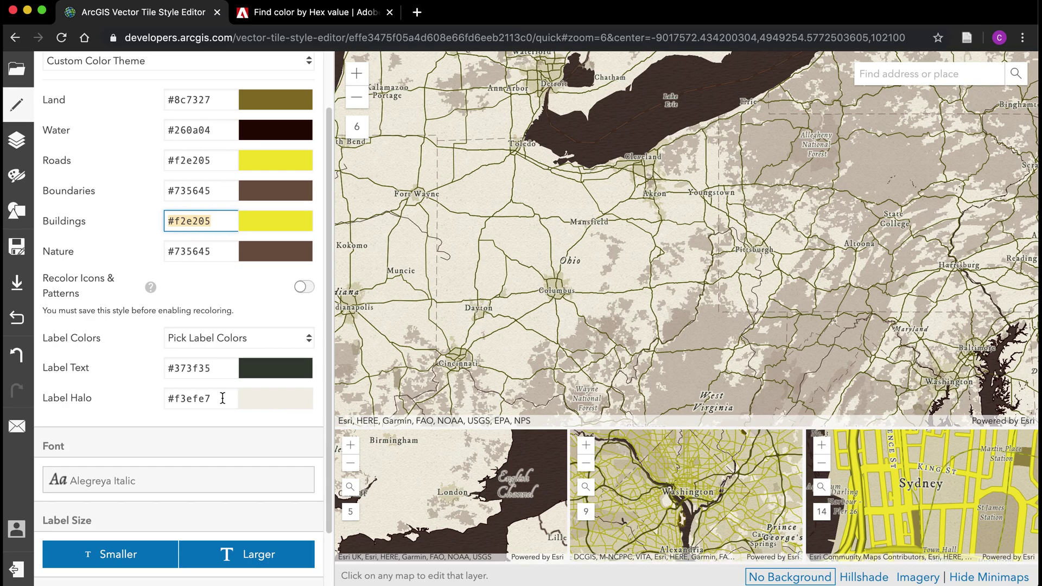
{"action": "left_click_drag", "start_coordinate": [223, 398], "coordinate": [139, 399]}
{"action": "key", "text": "super+v"}
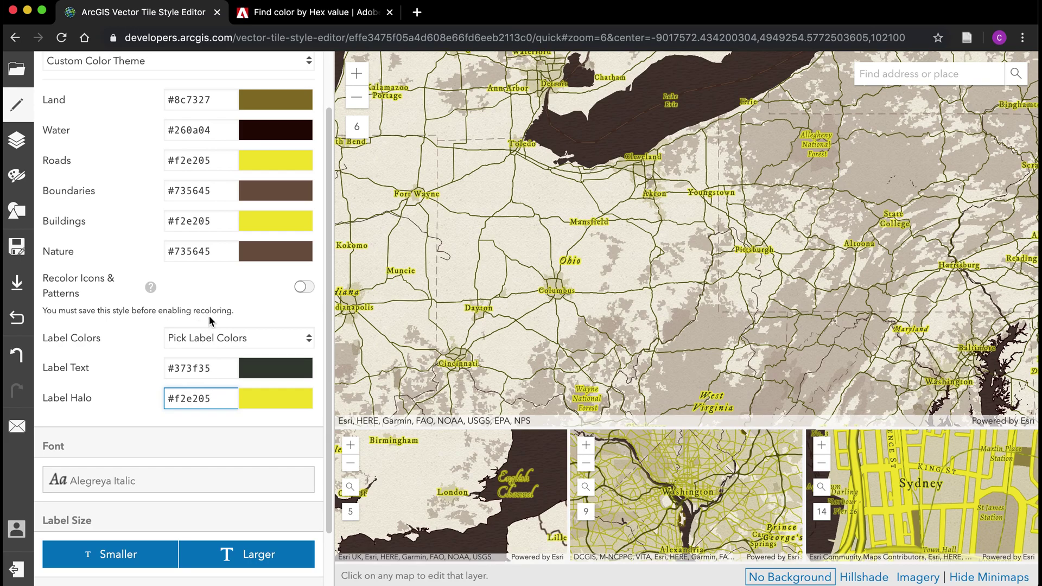
{"action": "key", "text": "super+Tab"}
{"action": "left_click", "coordinate": [18, 248]}
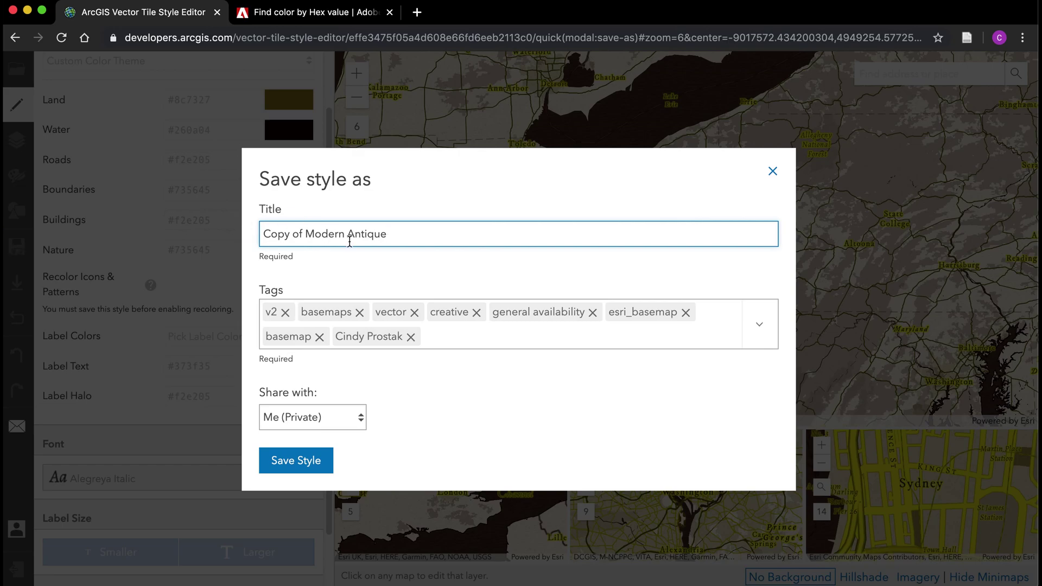
- Retitle the style 'Pittsburgh Pirate Map'
{"action": "left_click_drag", "start_coordinate": [412, 232], "coordinate": [256, 239]}
{"action": "key", "text": "BackSpace"}
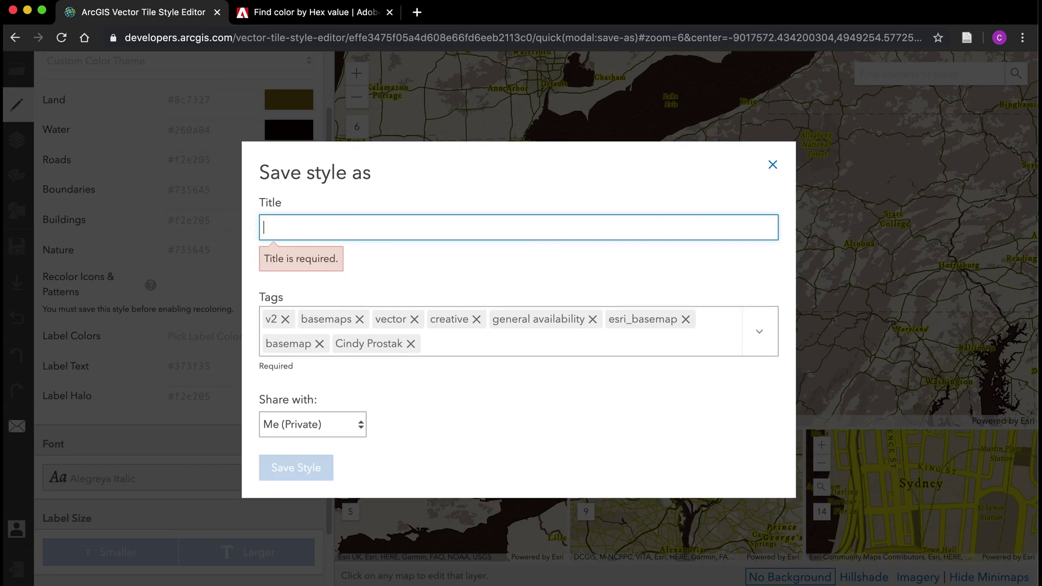
{"action": "type", "text": "Pittsburgh Pirate "}
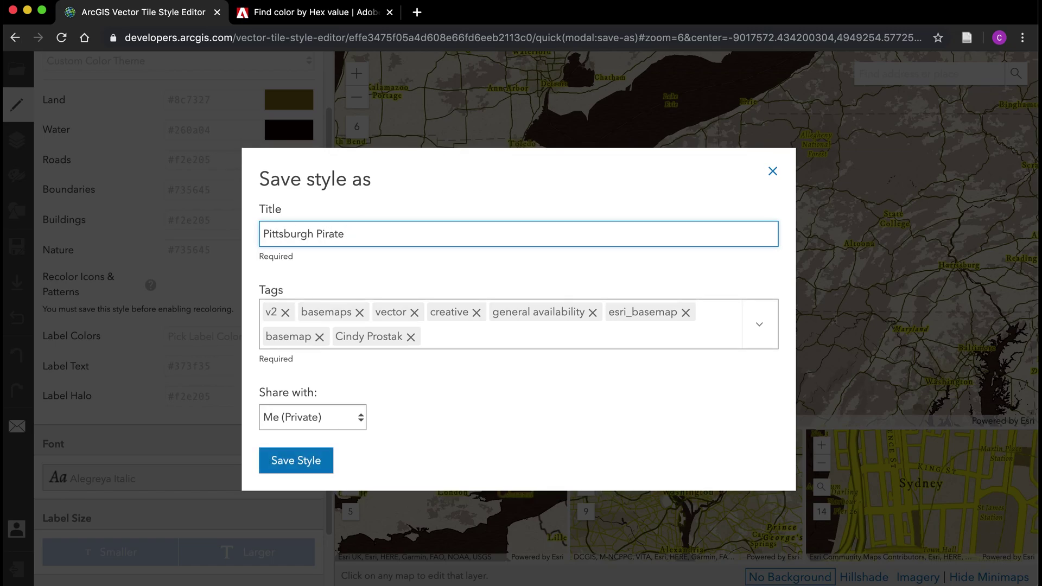
{"action": "type", "text": "Map"}
- Tag the style Kraken, save it as a new item, and dock the My Map viewer as a tab
{"action": "left_click", "coordinate": [448, 341]}
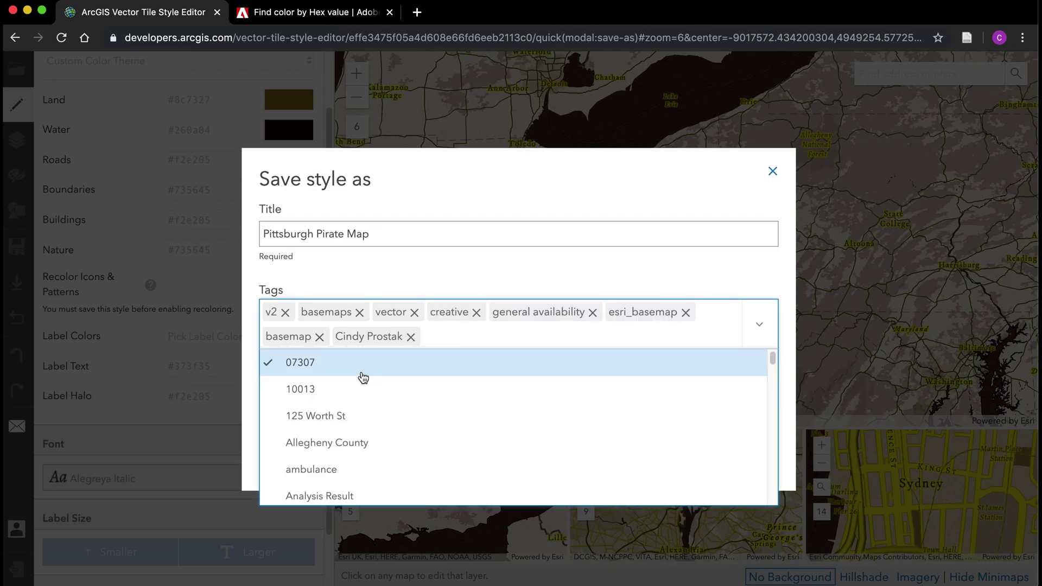
{"action": "key", "text": "BackSpace"}
{"action": "key", "text": "Right"}
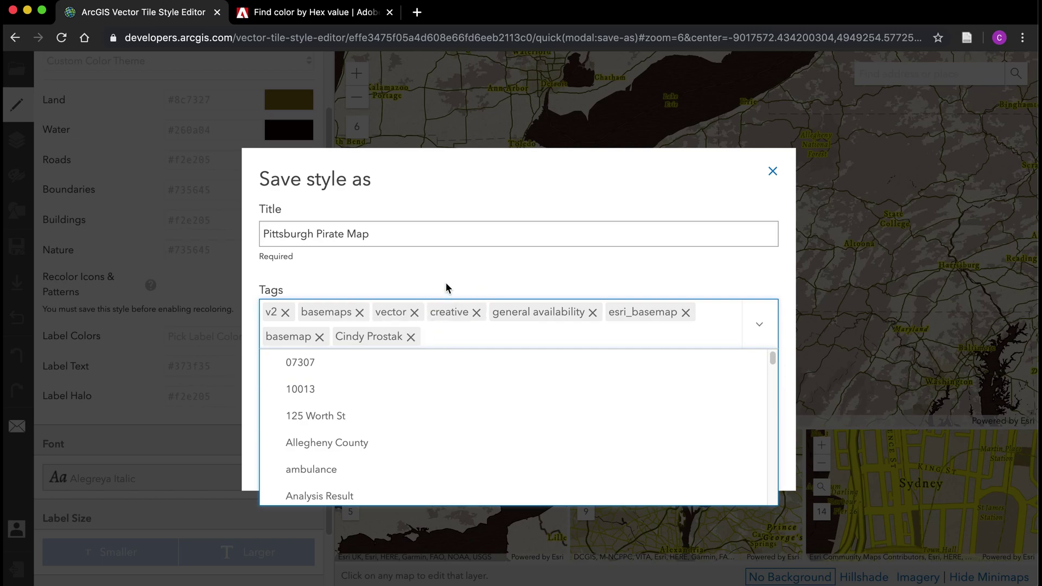
{"action": "type", "text": "Kra"}
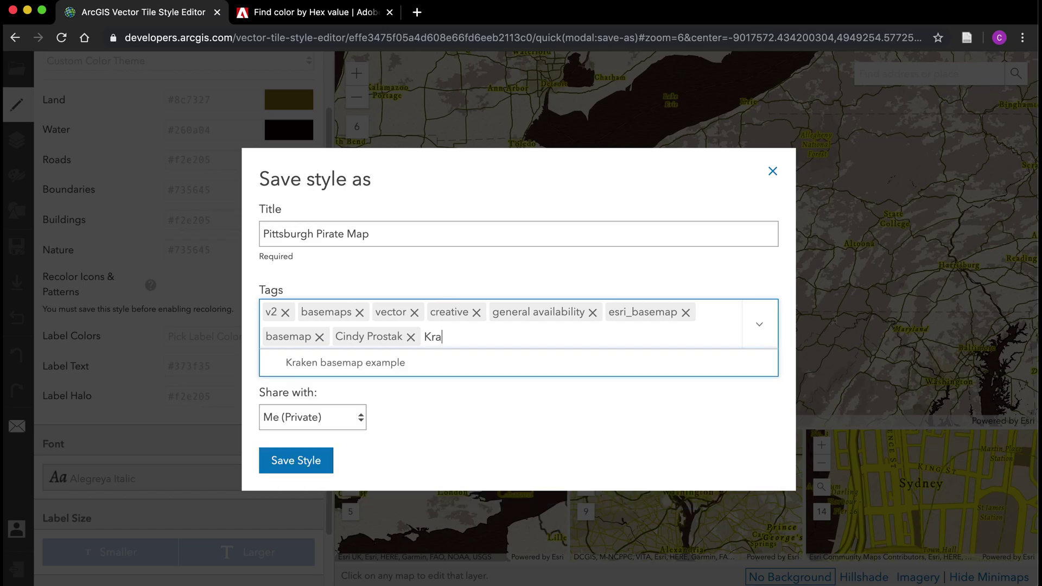
{"action": "type", "text": "ken"}
{"action": "key", "text": "Return"}
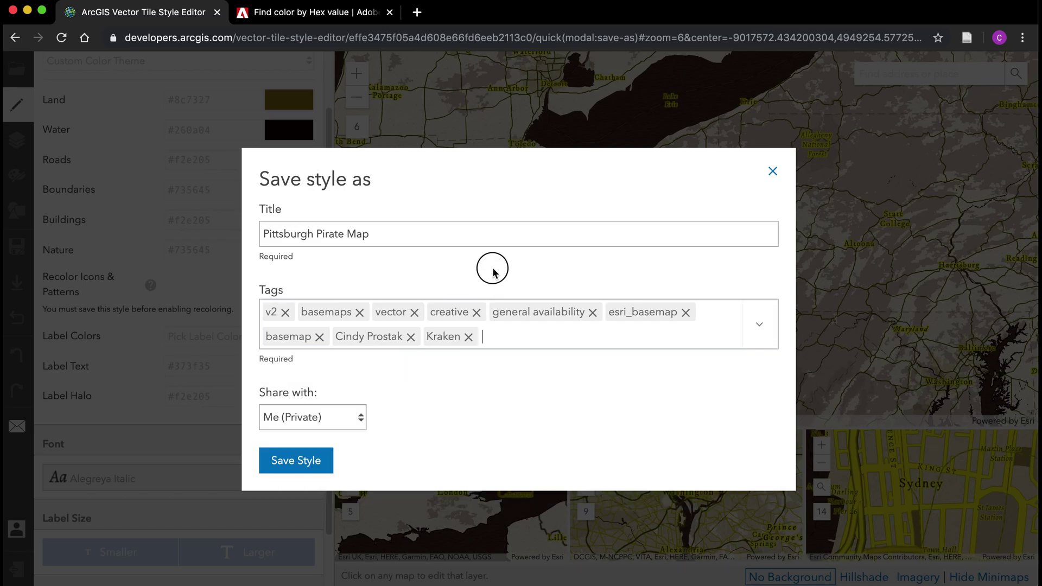
{"action": "left_click", "coordinate": [493, 272]}
{"action": "left_click", "coordinate": [292, 462]}
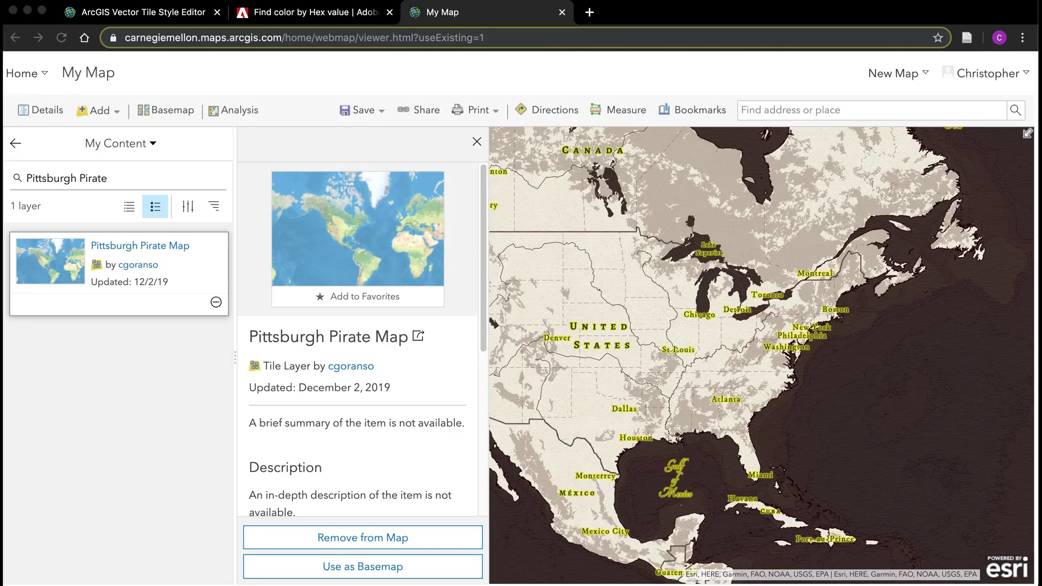
{"action": "key", "text": "ctrl+w"}
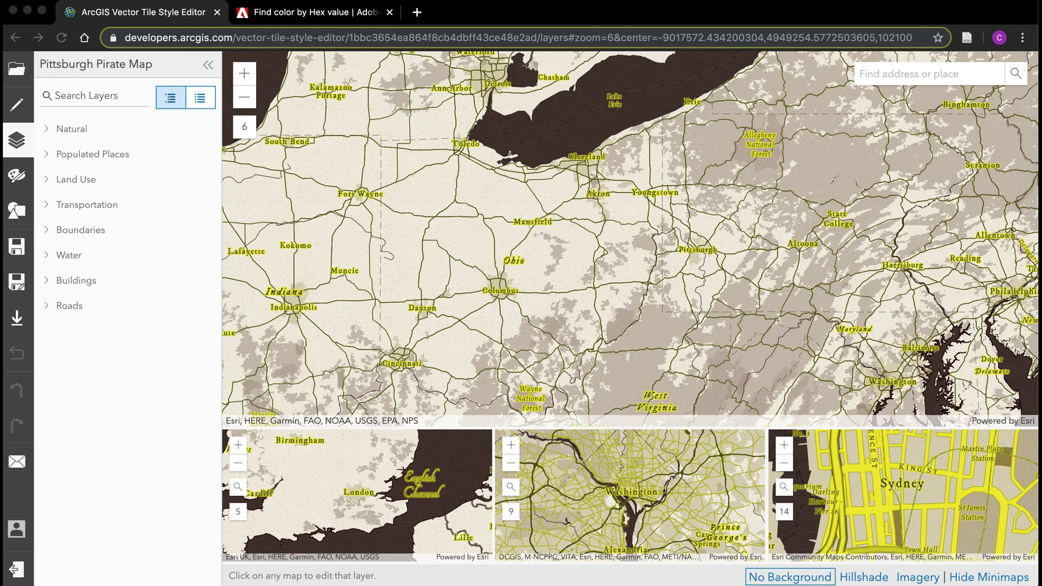
{"action": "left_click_drag", "start_coordinate": [930, 163], "coordinate": [401, 12]}
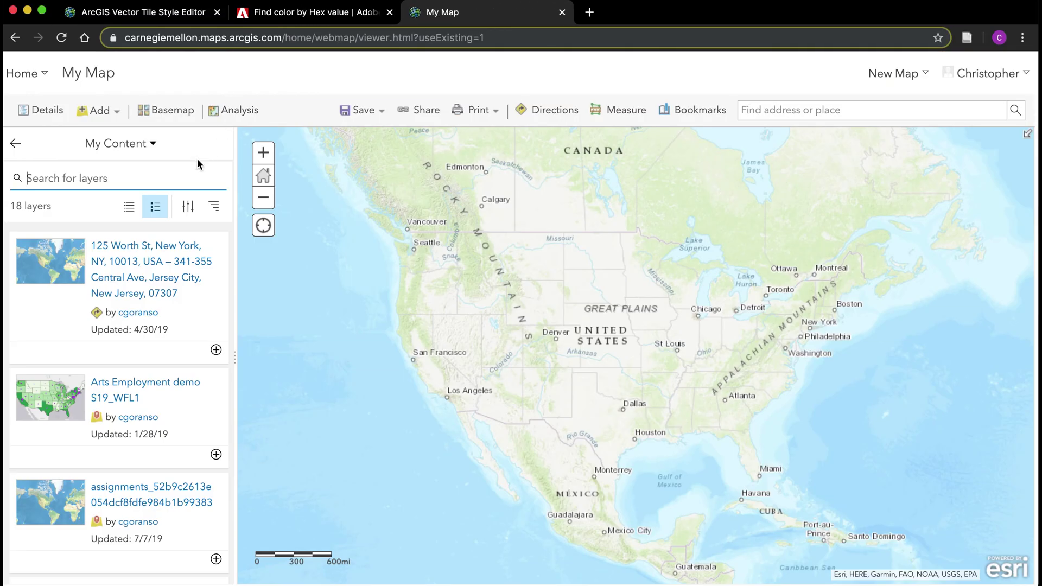
- Find 'Pittsburgh Pirate Map' in My Content and apply it as My Map's basemap
{"action": "left_click", "coordinate": [159, 175]}
{"action": "type", "text": "Pittsburgh Pirate Map"}
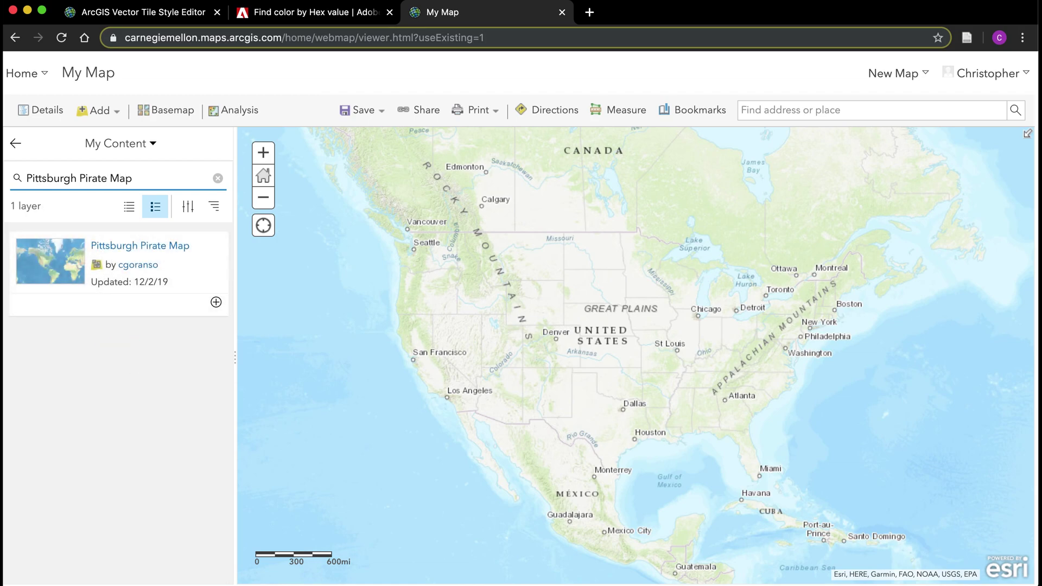
{"action": "left_click", "coordinate": [207, 273]}
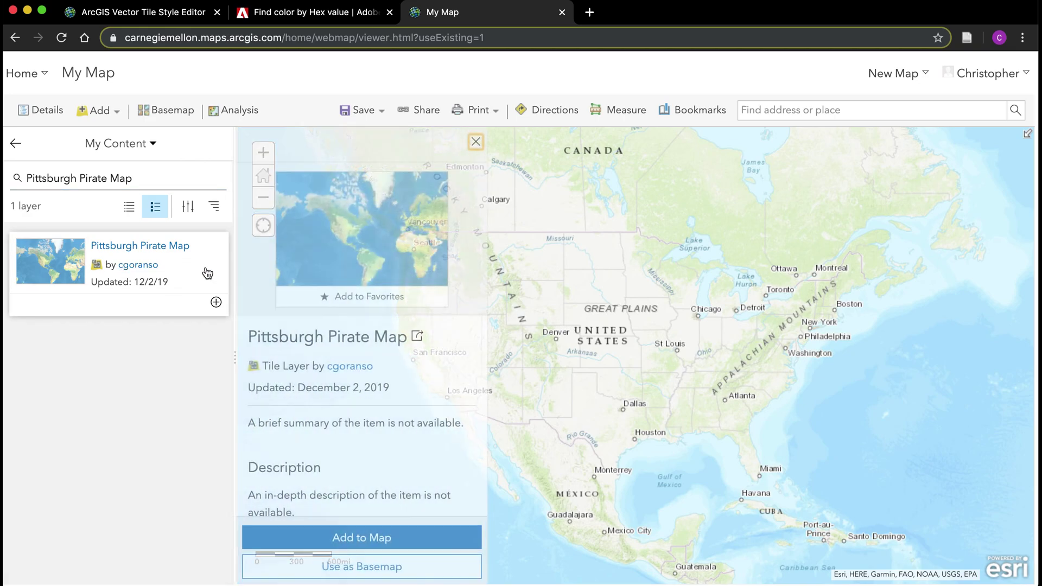
{"action": "scroll", "coordinate": [328, 223], "scroll_direction": "down", "scroll_amount": 3}
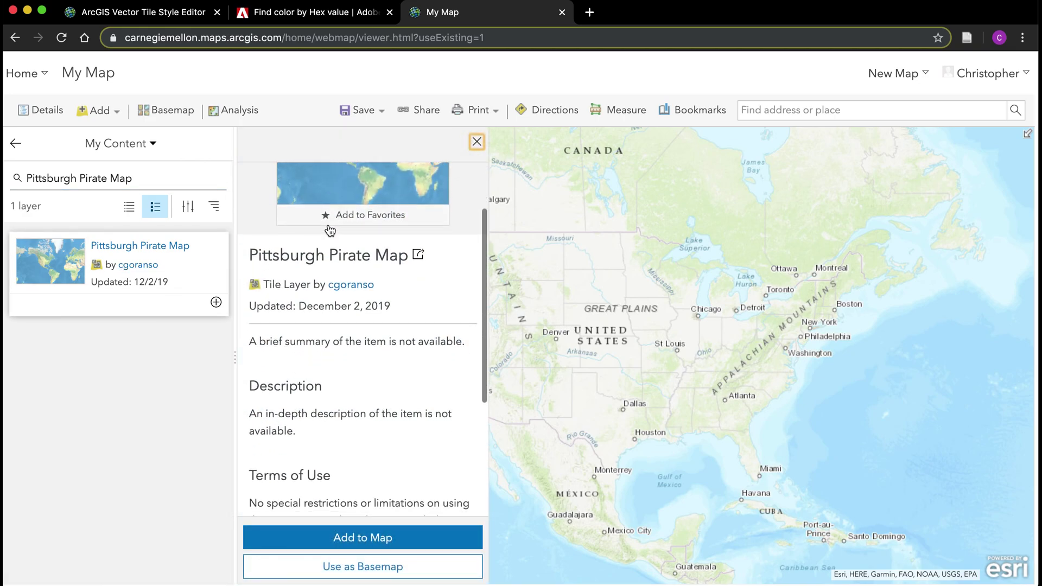
{"action": "left_click", "coordinate": [375, 567]}
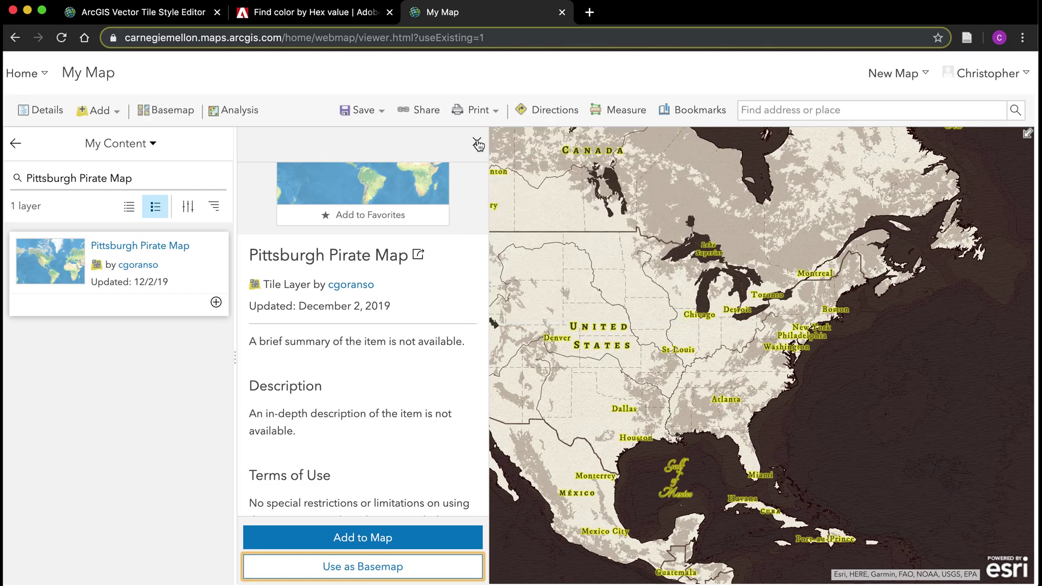
{"action": "left_click", "coordinate": [477, 143]}
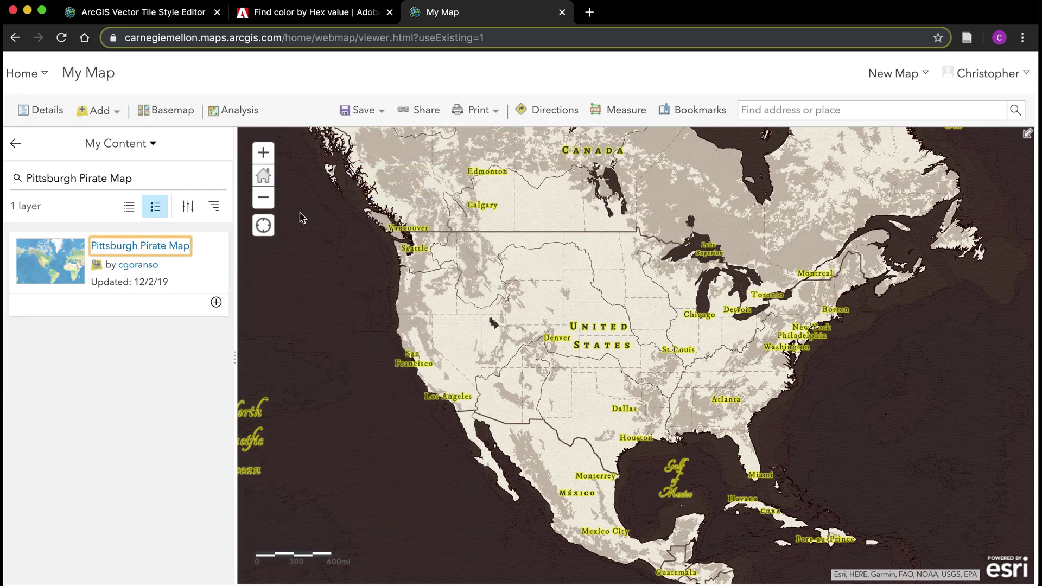